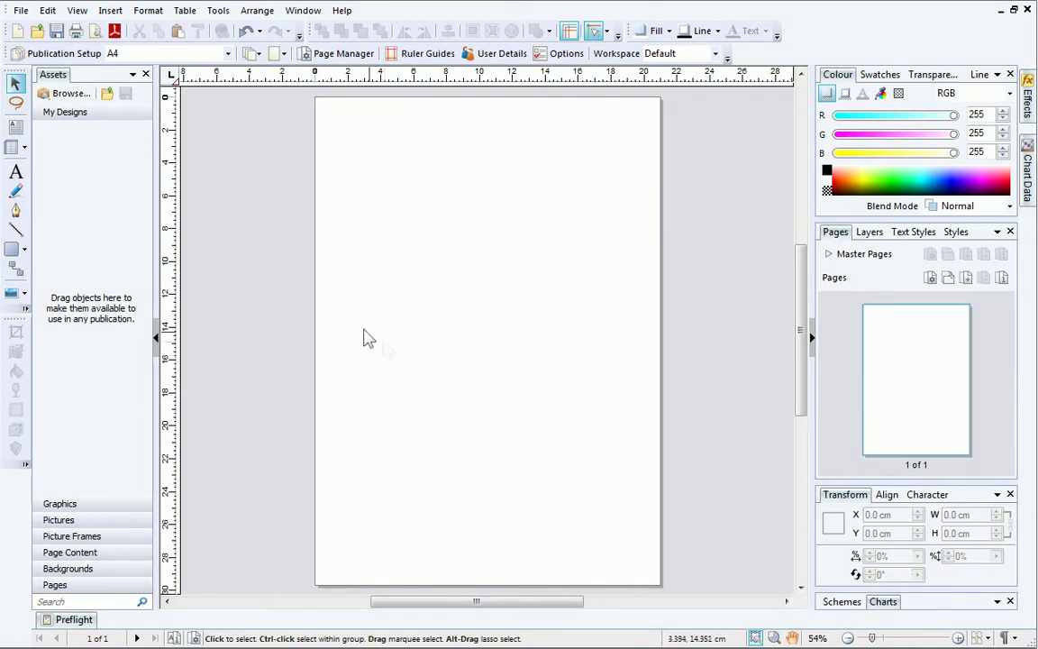
{"action": "left_click", "coordinate": [17, 173]}
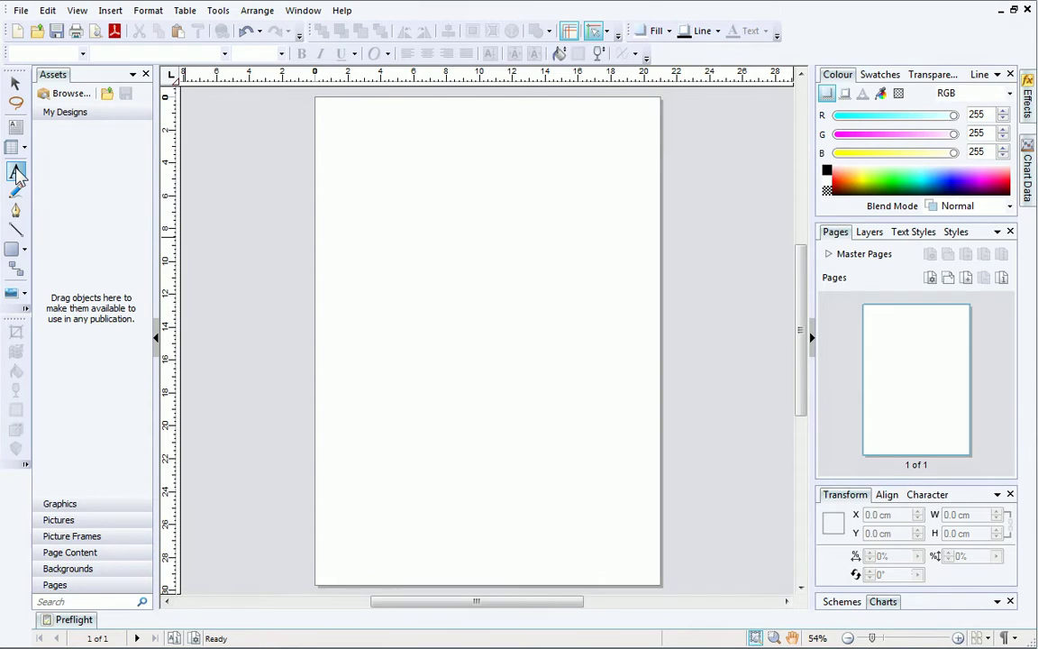
{"action": "left_click", "coordinate": [337, 117]}
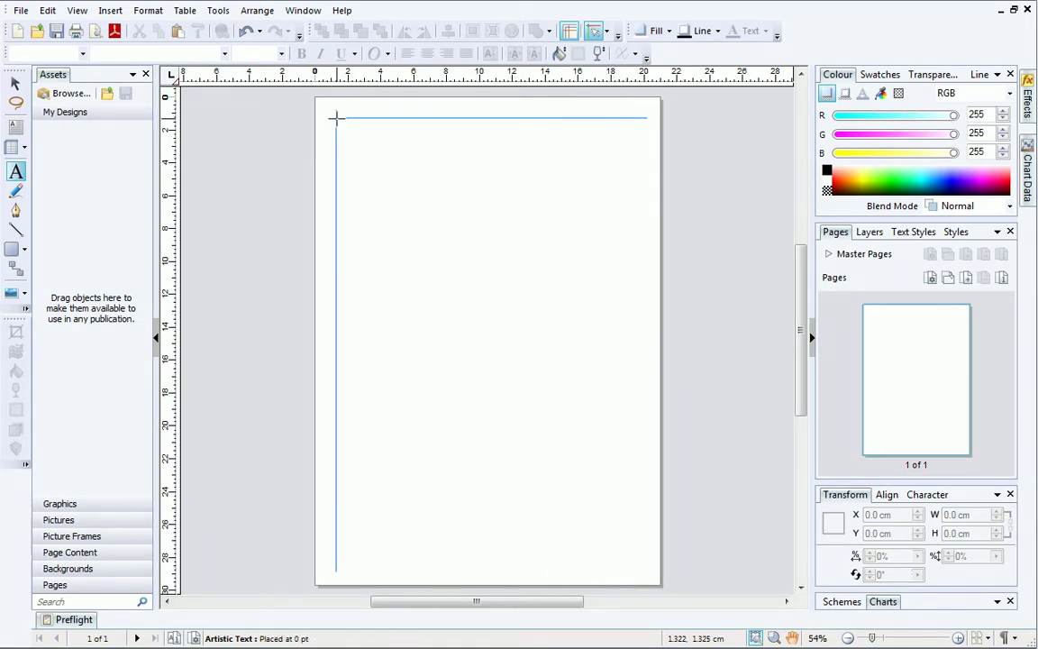
{"action": "left_click_drag", "start_coordinate": [336, 118], "coordinate": [355, 188]}
{"action": "type", "text": "Ol"}
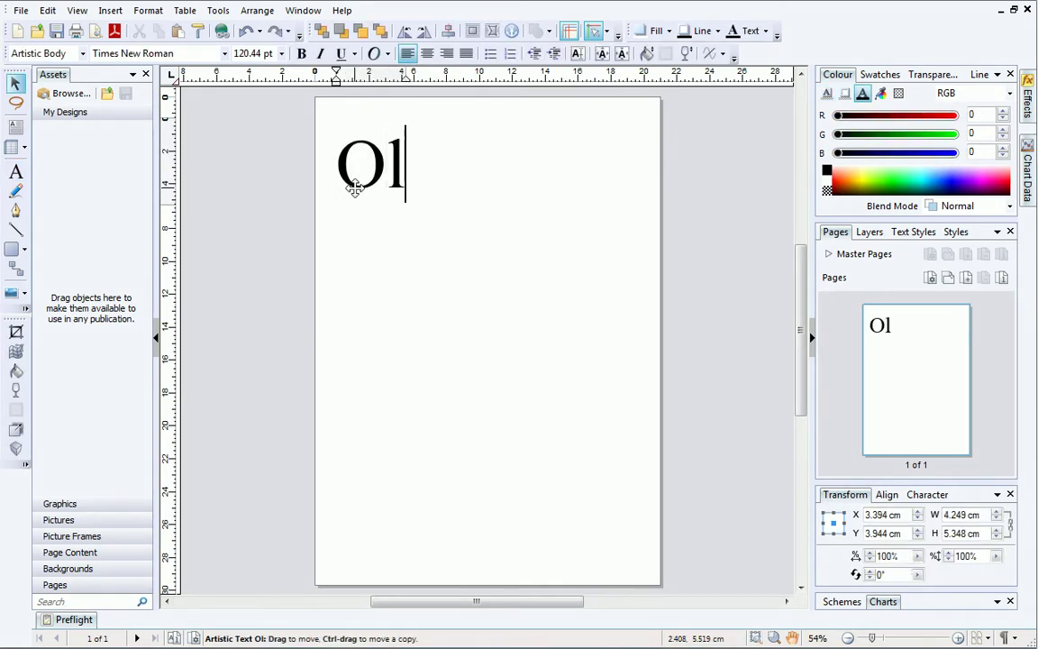
{"action": "type", "text": "ivia Lenton"}
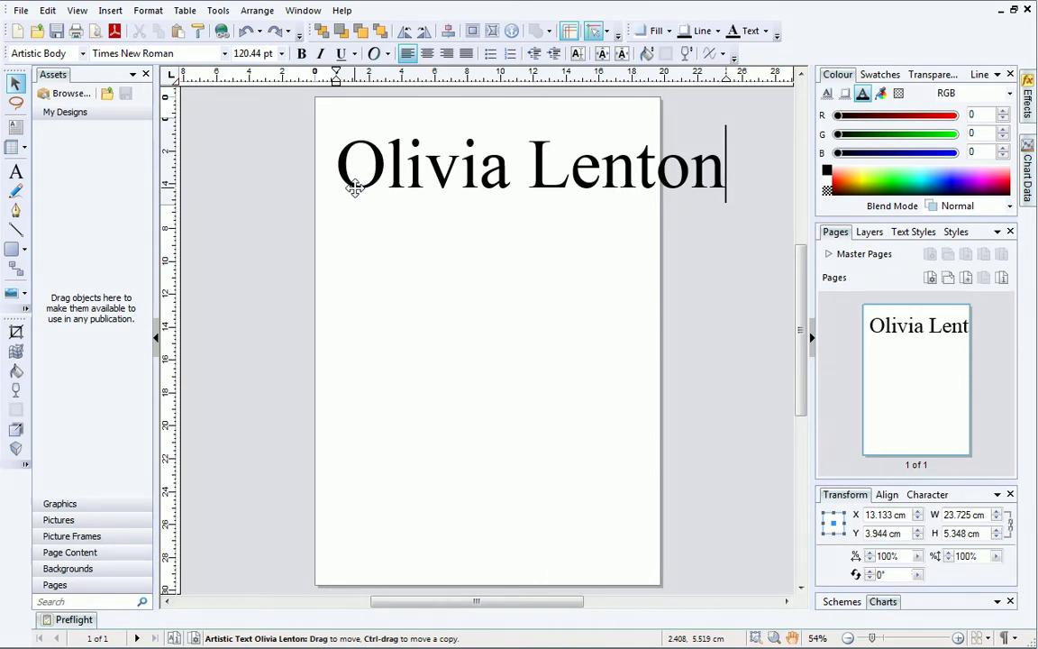
Set the heading to BacktalkSerif BTN, shrink it to the page width, and colour it light blue
{"action": "triple_click", "coordinate": [407, 173]}
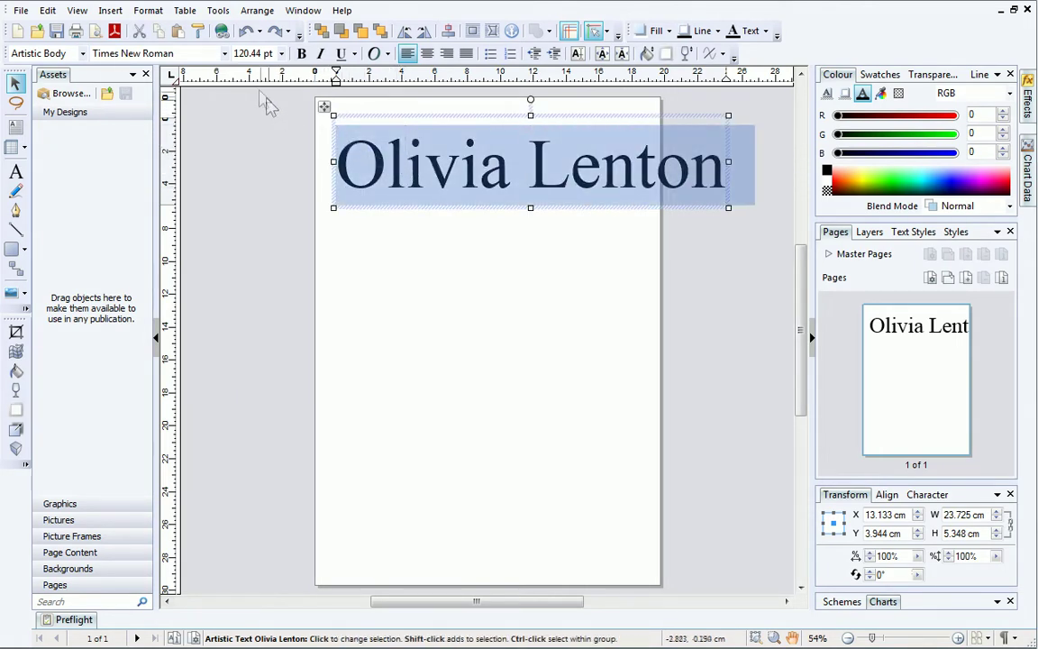
{"action": "left_click", "coordinate": [224, 54]}
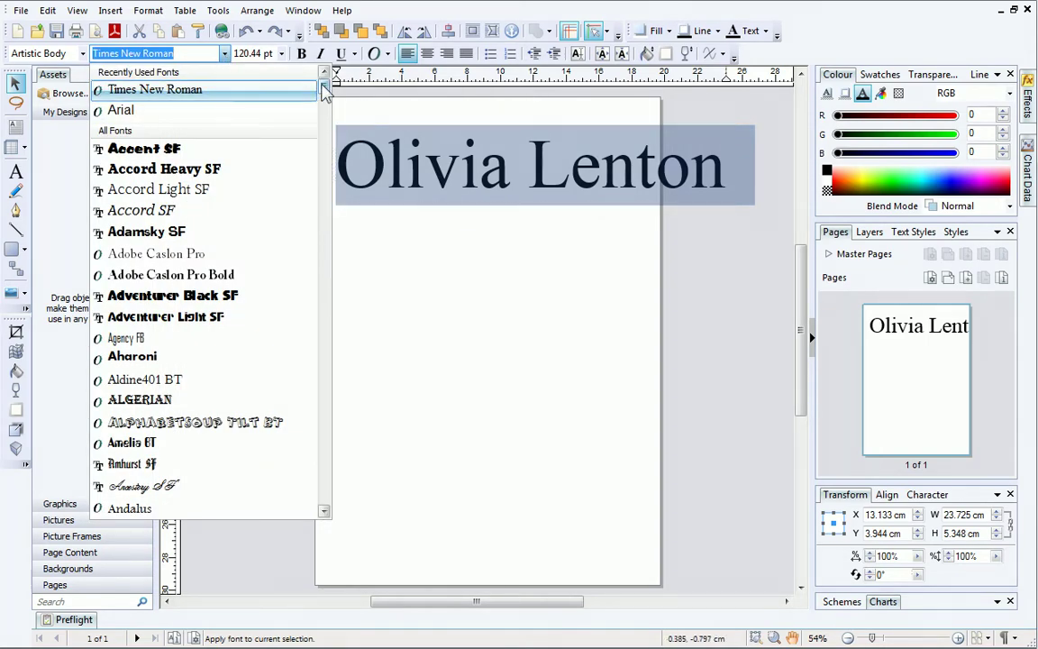
{"action": "scroll", "coordinate": [325, 90], "scroll_direction": "down", "scroll_amount": 10}
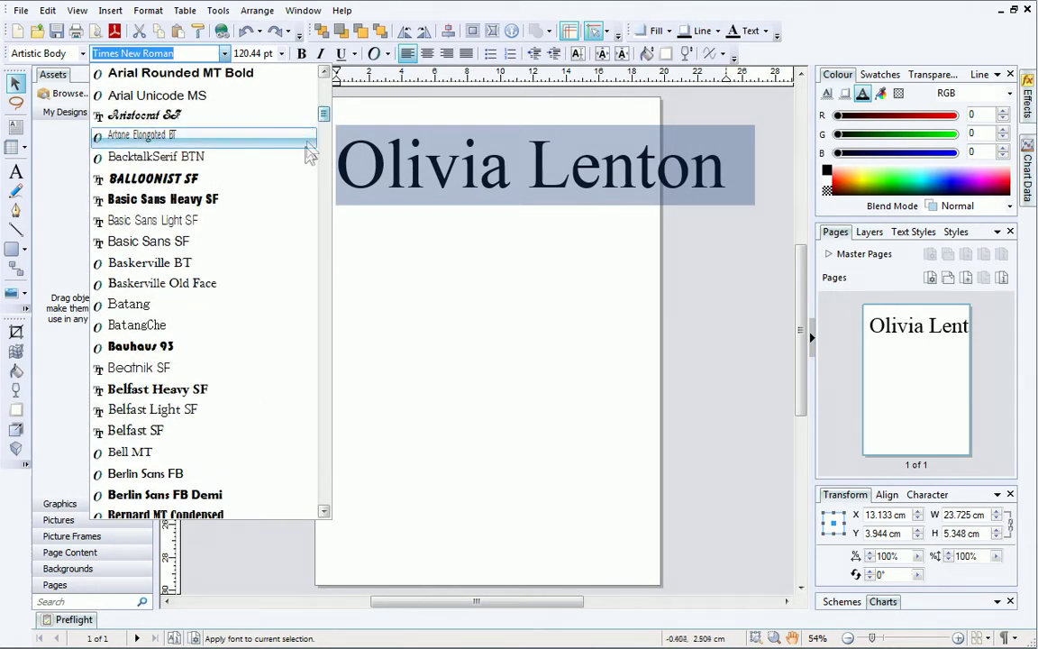
{"action": "left_click", "coordinate": [305, 160]}
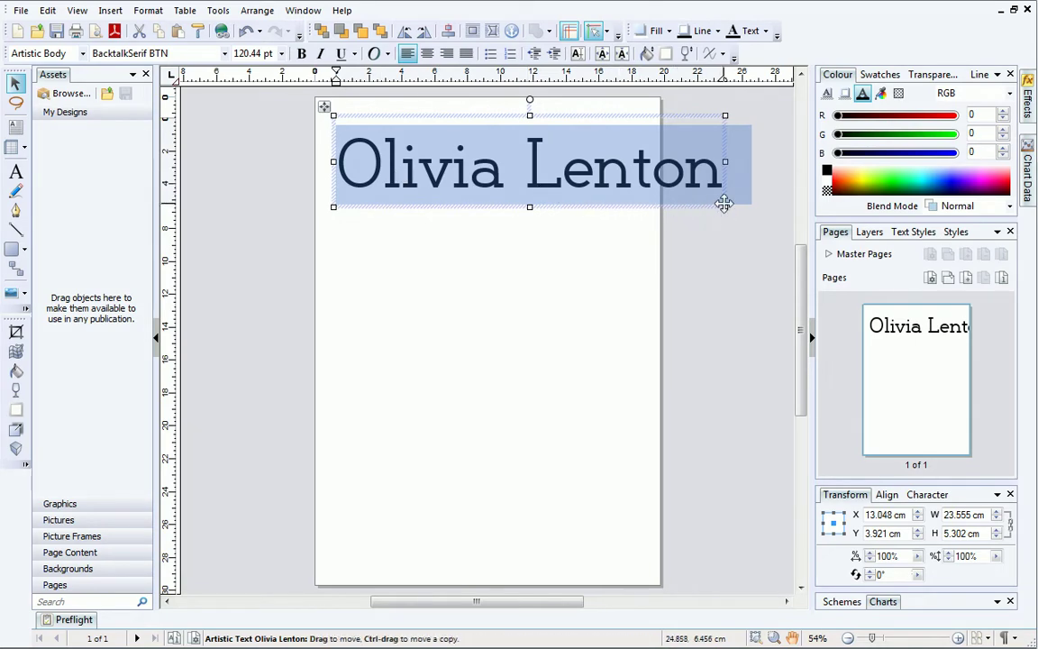
{"action": "left_click_drag", "start_coordinate": [725, 205], "coordinate": [642, 200]}
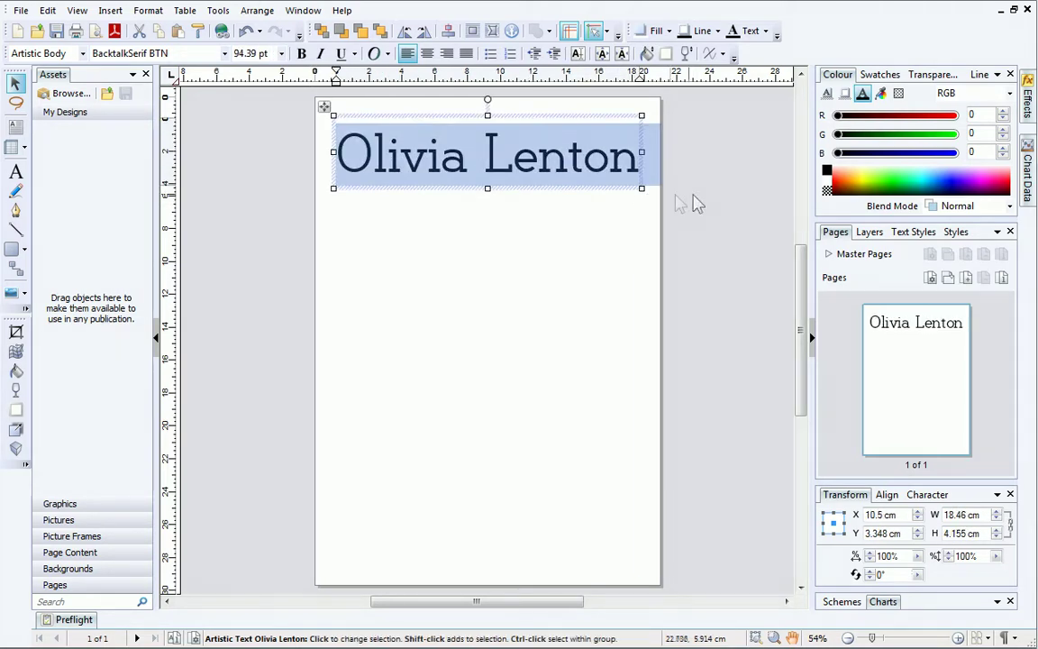
{"action": "left_click", "coordinate": [862, 94]}
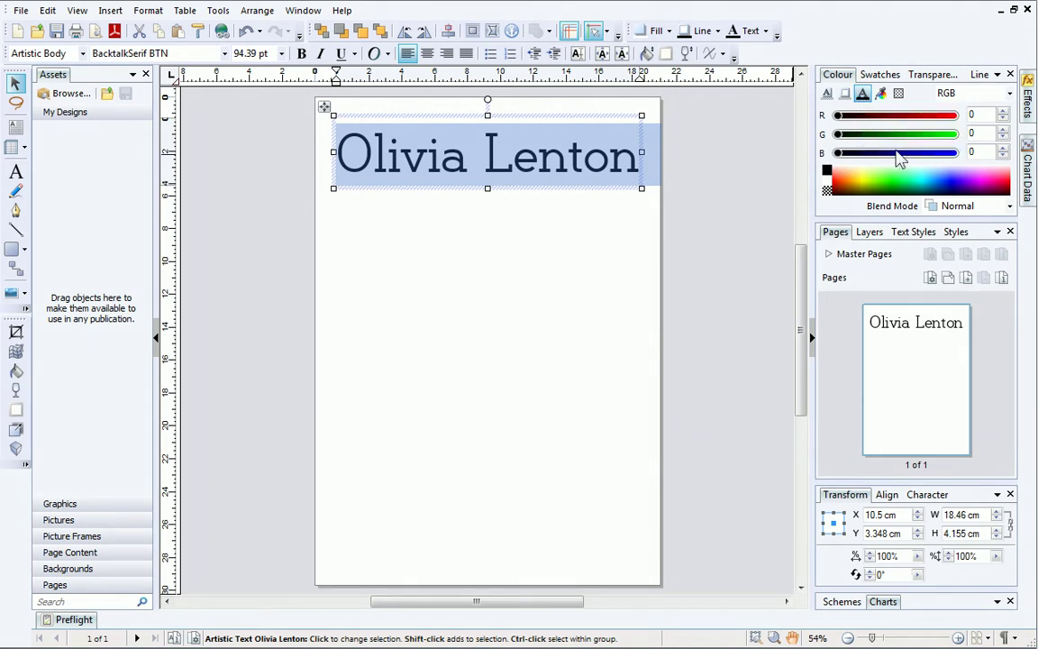
{"action": "left_click", "coordinate": [934, 179]}
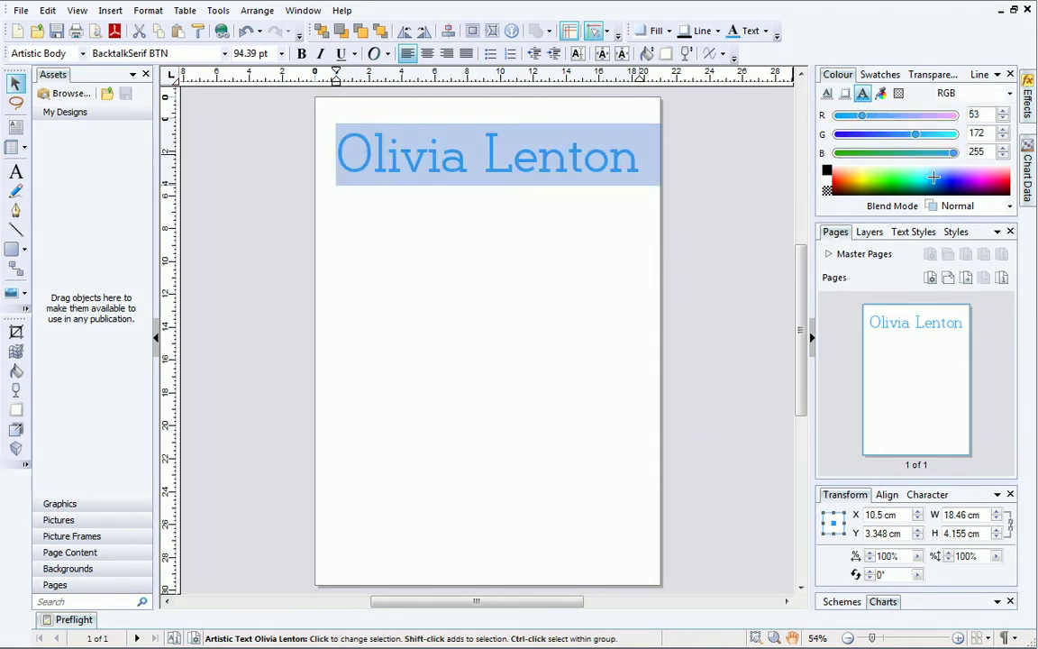
Draw a large text frame below the heading and fill it with placeholder text
{"action": "left_click", "coordinate": [18, 130]}
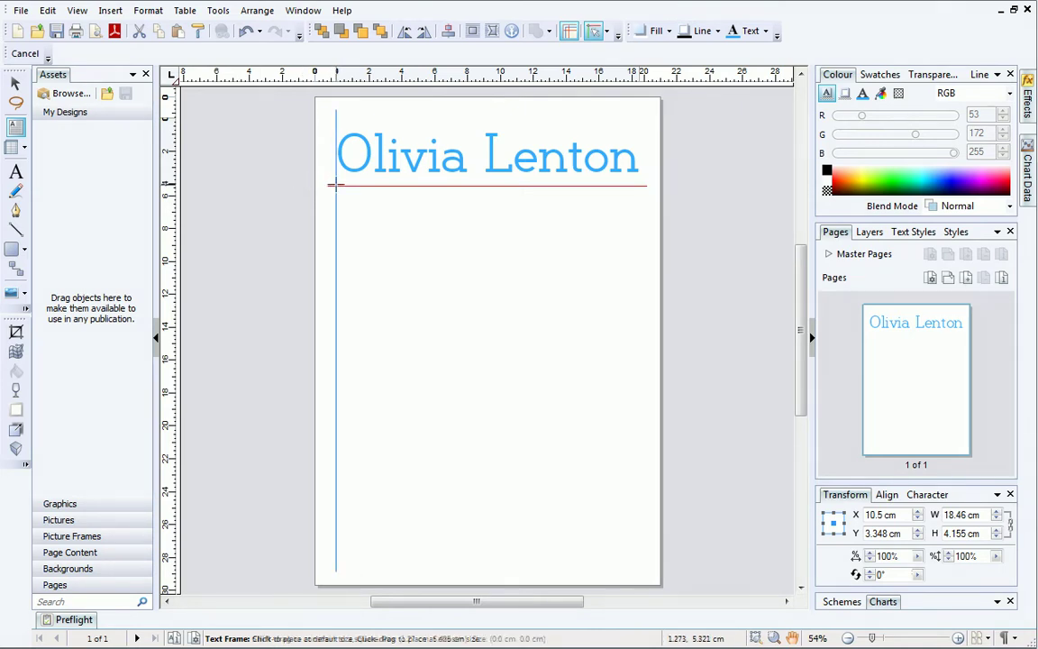
{"action": "left_click_drag", "start_coordinate": [336, 186], "coordinate": [639, 563]}
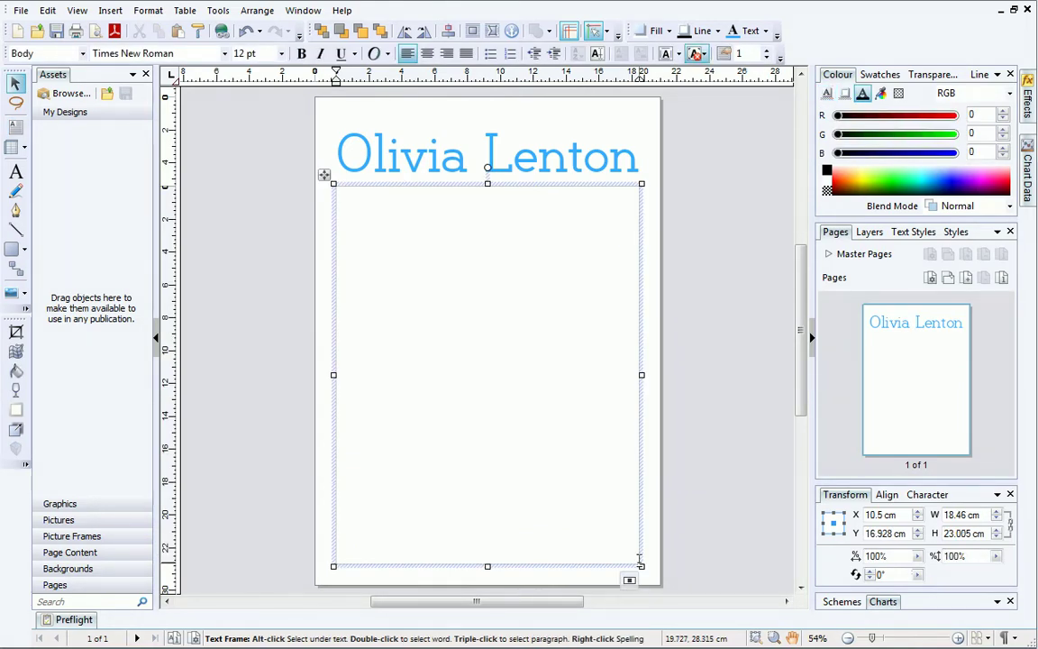
{"action": "right_click", "coordinate": [474, 220]}
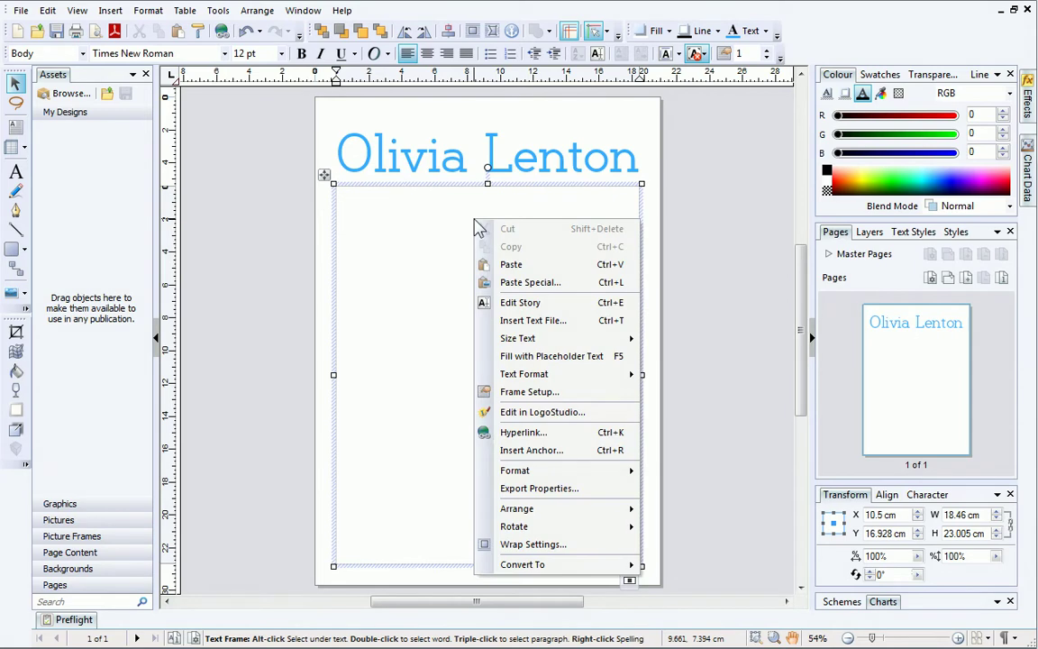
{"action": "left_click", "coordinate": [578, 360]}
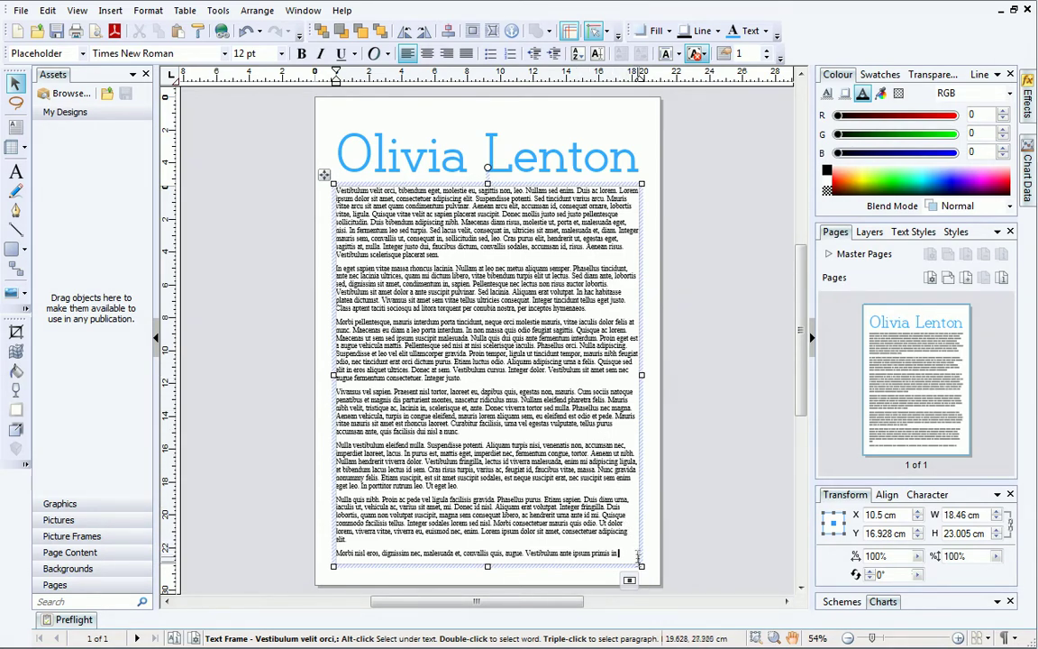
Flow the text frame into three columns with a 0.6 cm gutter
{"action": "mouse_move", "coordinate": [639, 565]}
{"action": "left_mouse_down"}
{"action": "mouse_move", "coordinate": [577, 478]}
{"action": "mouse_move", "coordinate": [643, 568]}
{"action": "left_mouse_up"}
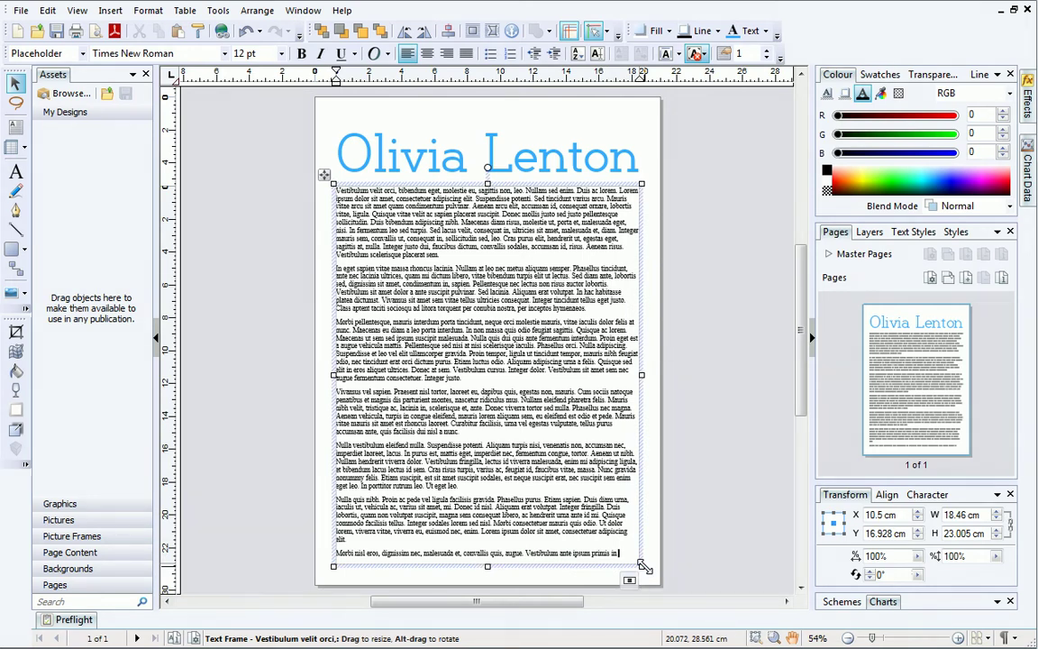
{"action": "left_click", "coordinate": [767, 51]}
{"action": "left_click", "coordinate": [767, 50]}
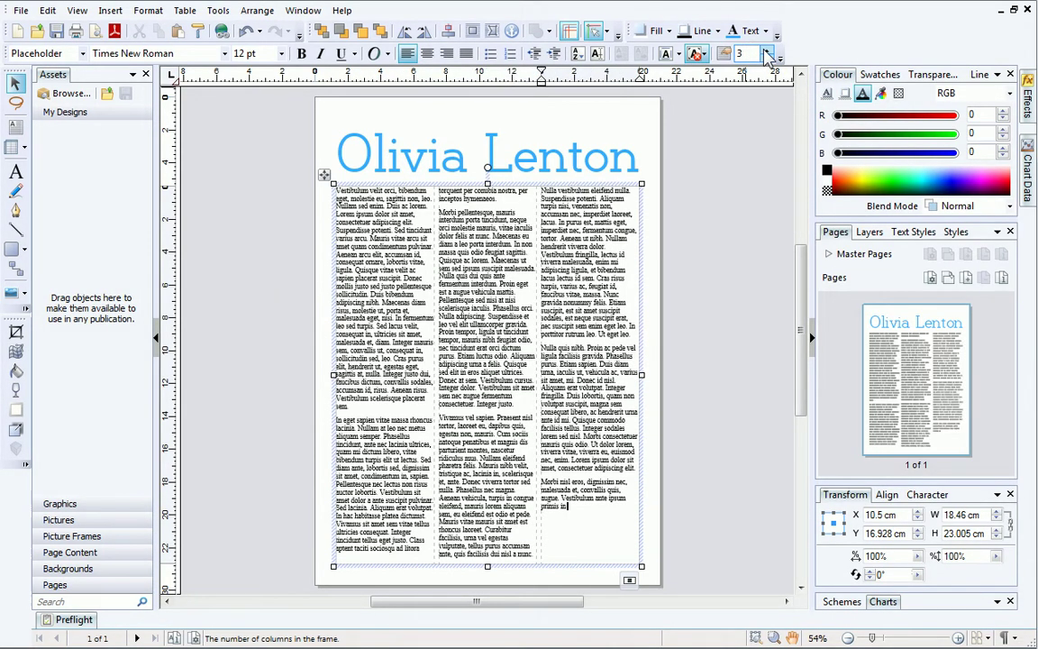
{"action": "left_click", "coordinate": [724, 54]}
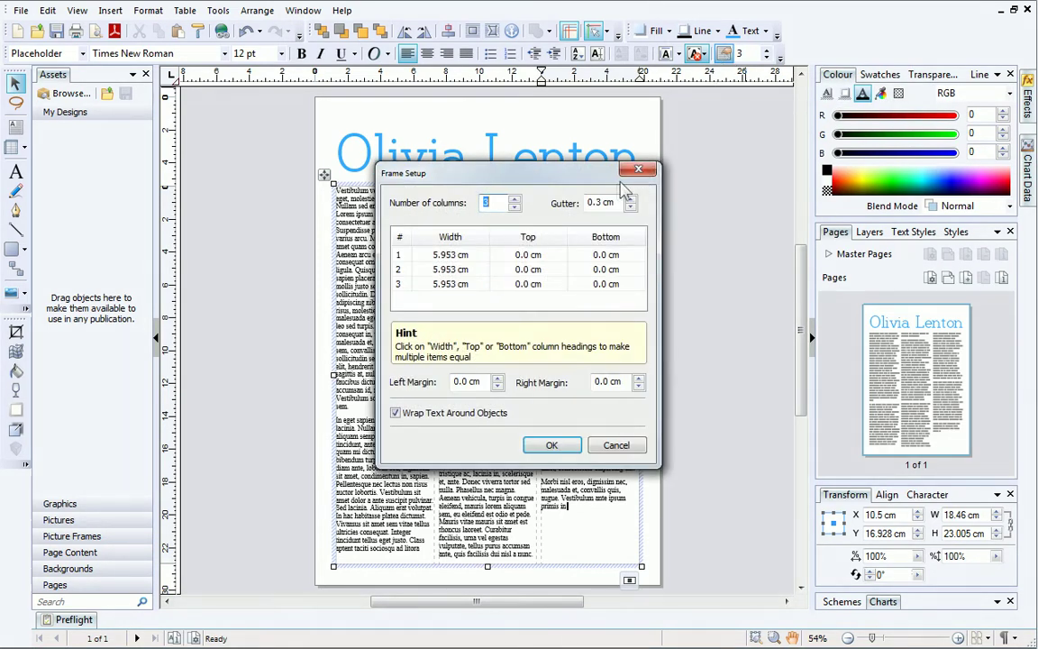
{"action": "key", "text": "Tab"}
{"action": "type", "text": "0."}
{"action": "left_click", "coordinate": [568, 447]}
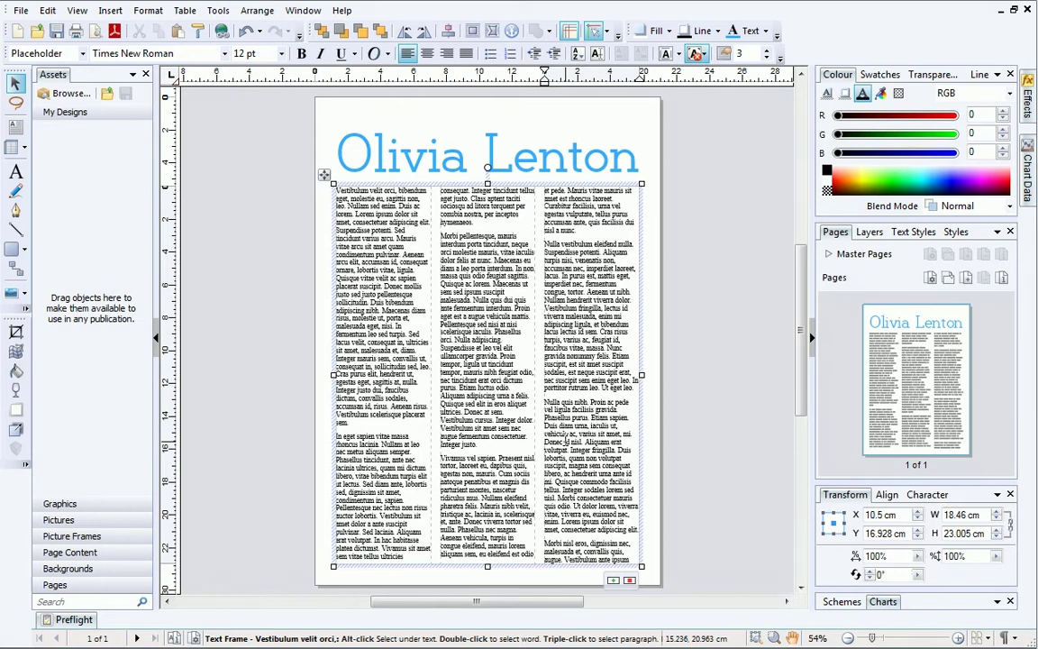
Set the body text in Berlin Sans FB and justify its paragraphs
{"action": "triple_click", "coordinate": [507, 357]}
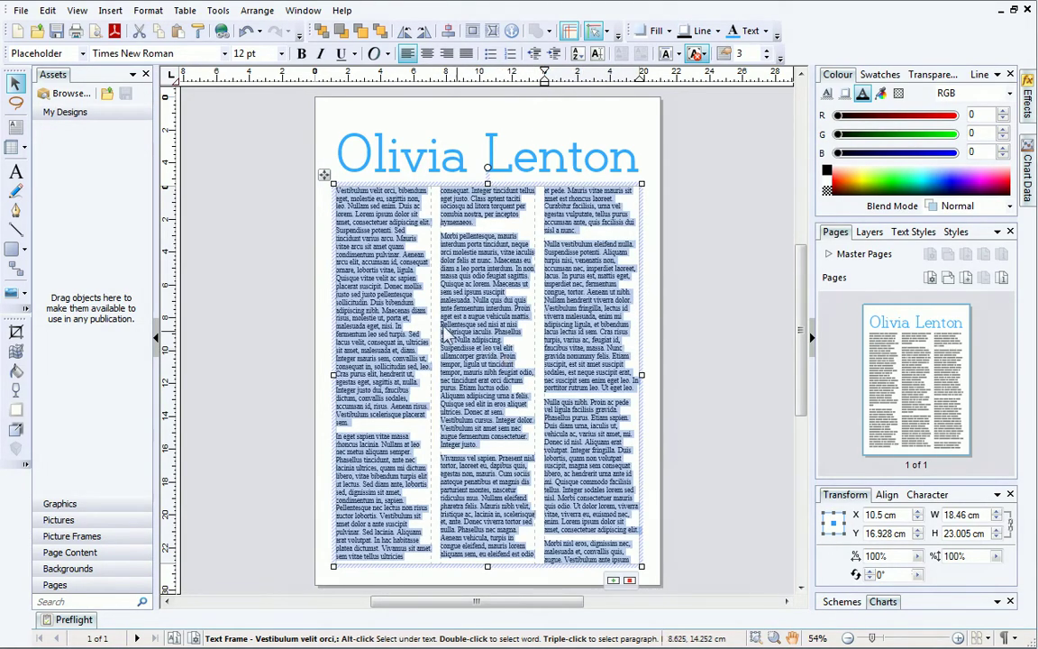
{"action": "left_click", "coordinate": [225, 53]}
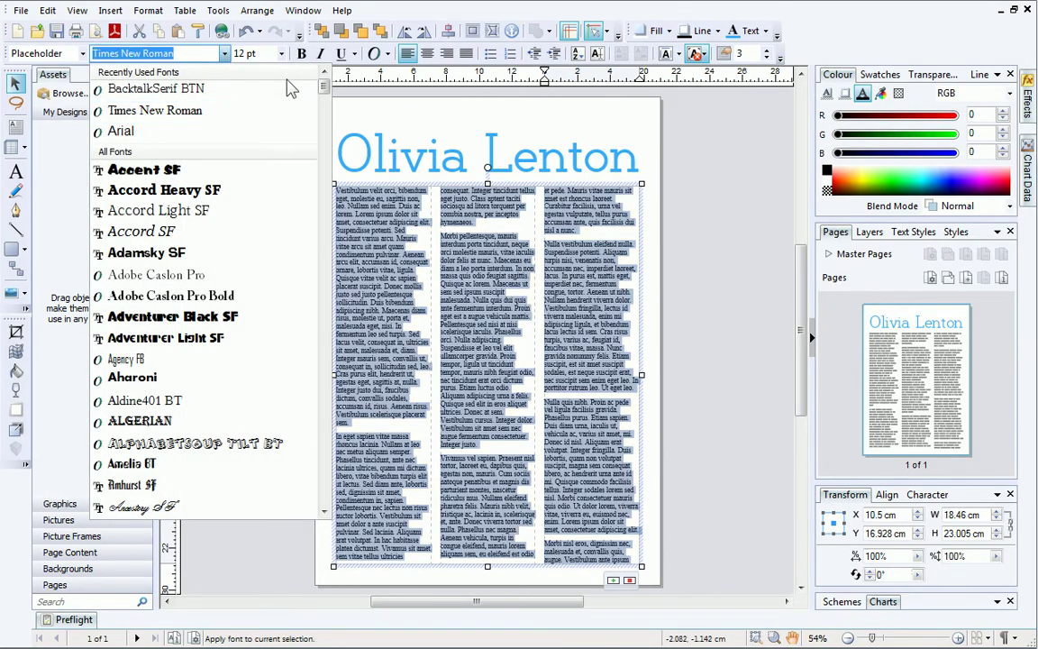
{"action": "left_click_drag", "start_coordinate": [325, 95], "coordinate": [322, 131]}
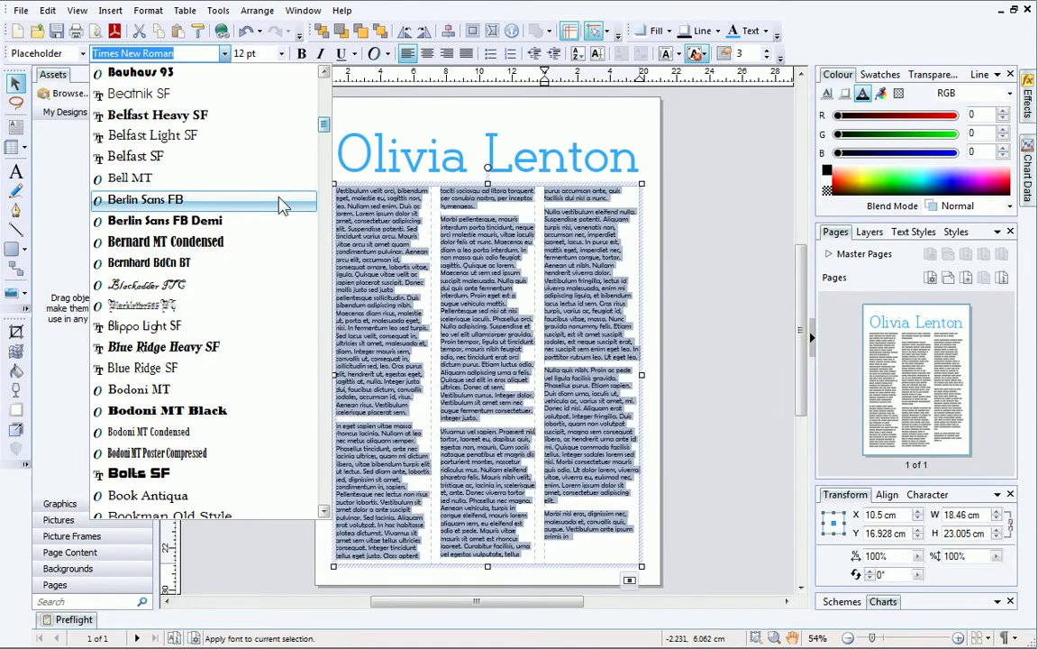
{"action": "left_click", "coordinate": [281, 202]}
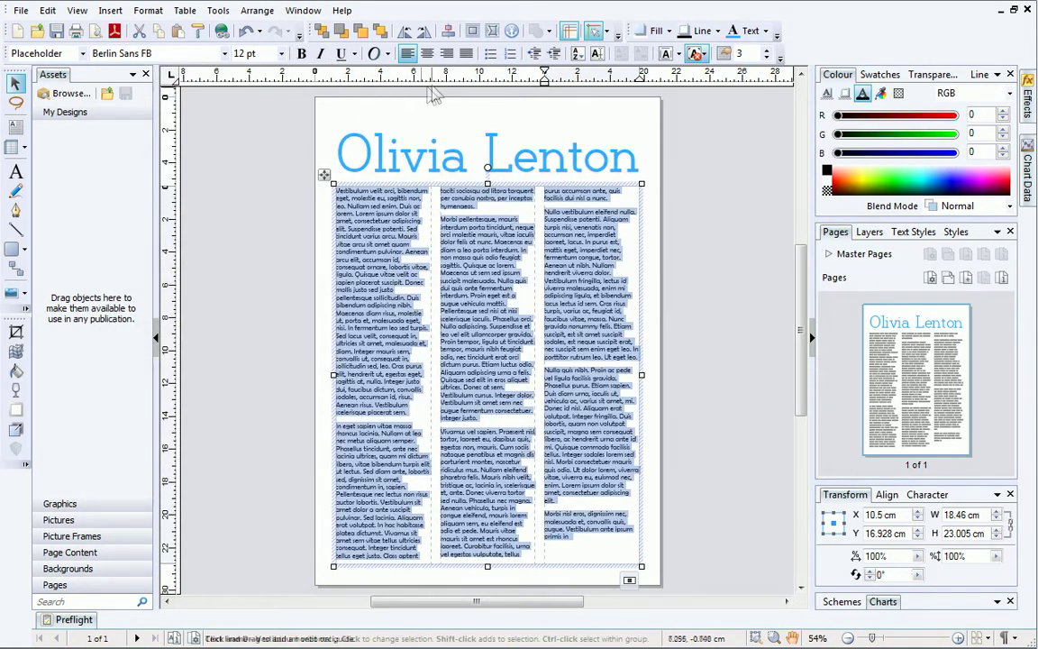
{"action": "left_click", "coordinate": [468, 55]}
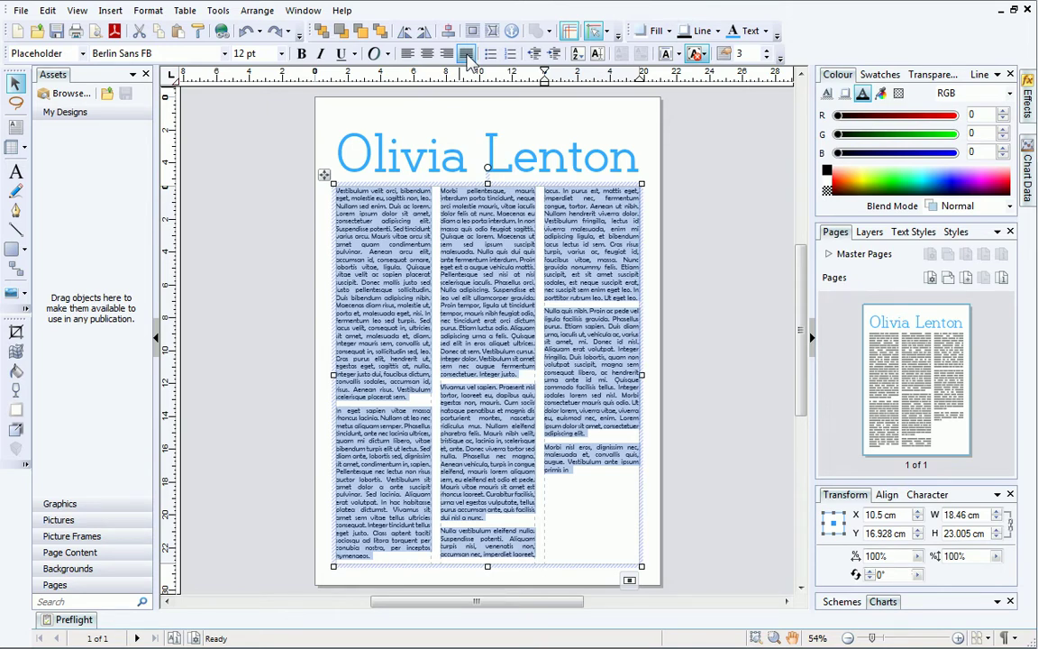
Draw an empty rectangular picture frame across the top of the body columns
{"action": "left_click", "coordinate": [25, 296]}
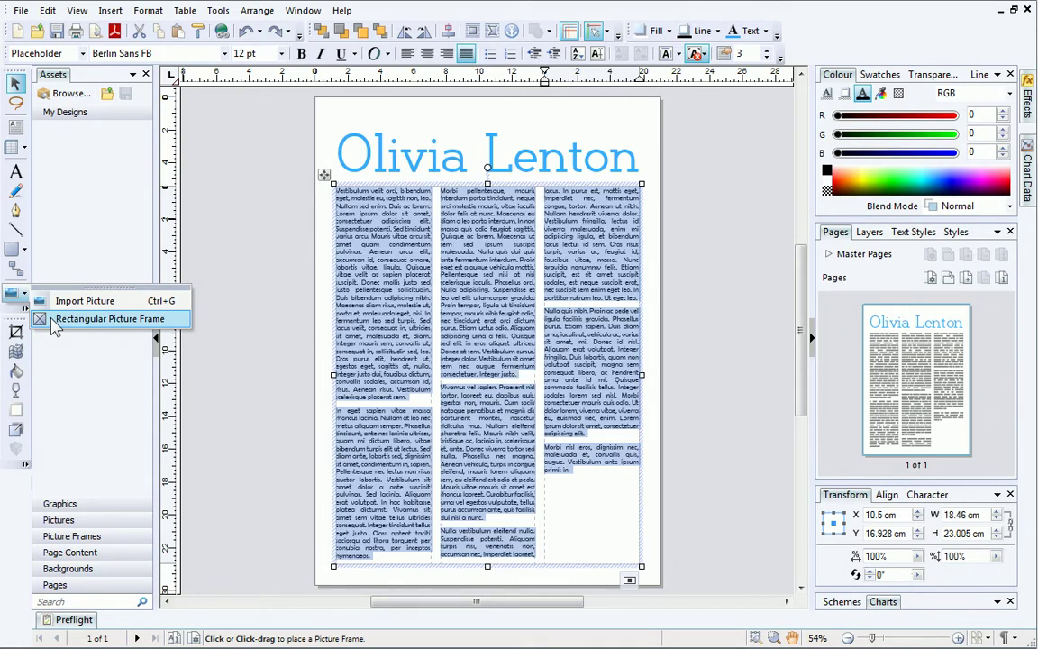
{"action": "left_click", "coordinate": [53, 323]}
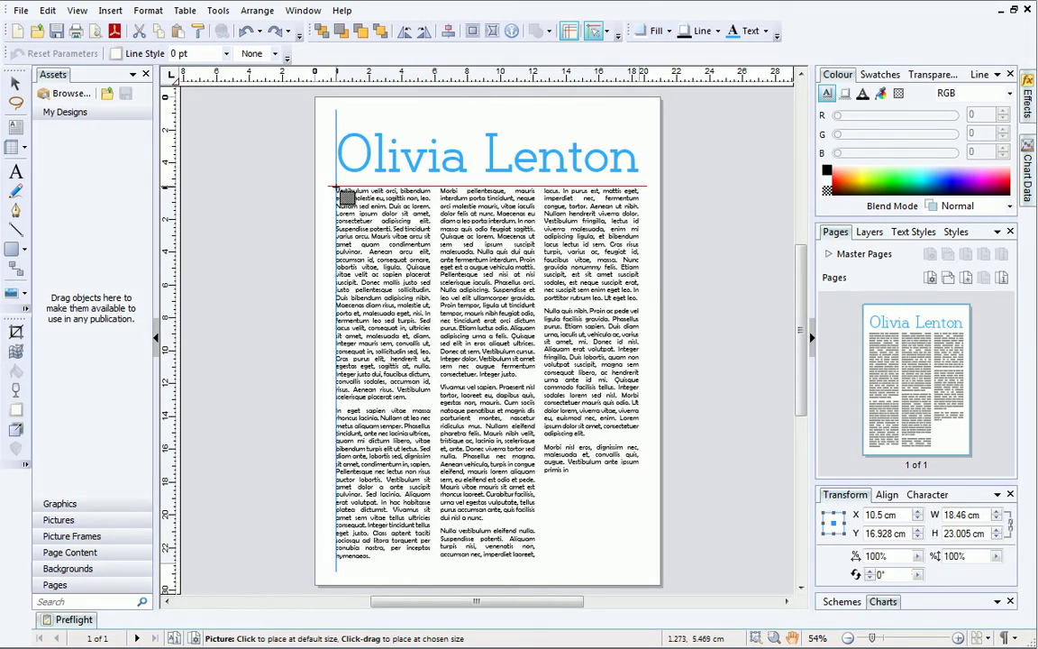
{"action": "left_click_drag", "start_coordinate": [336, 190], "coordinate": [639, 347]}
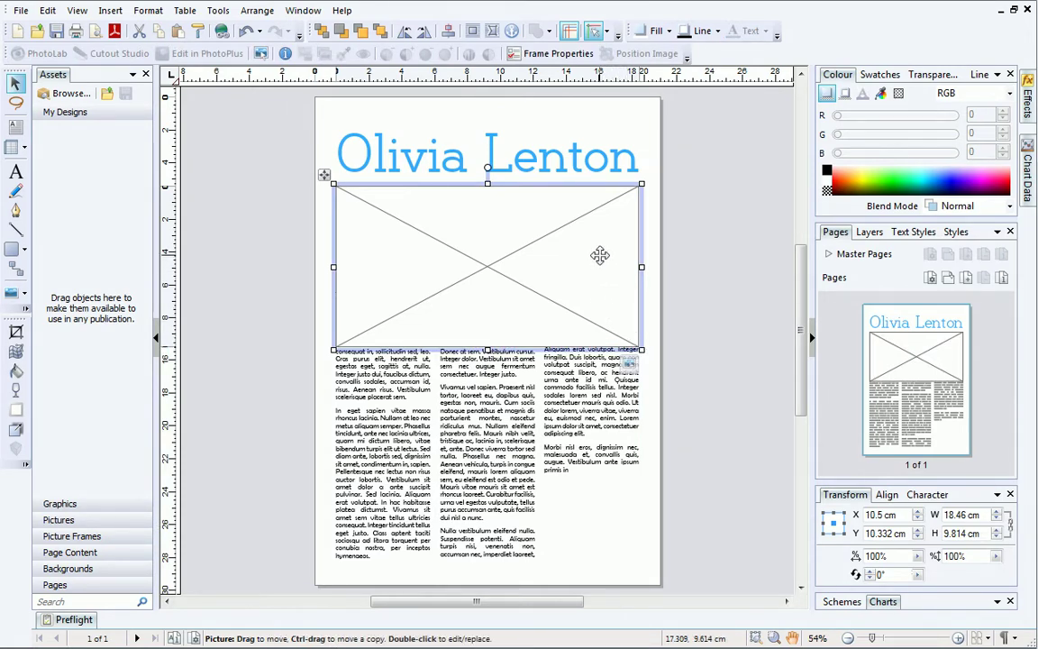
Give the picture frame Square text wrapping so the columns flow below it
{"action": "right_click", "coordinate": [599, 255]}
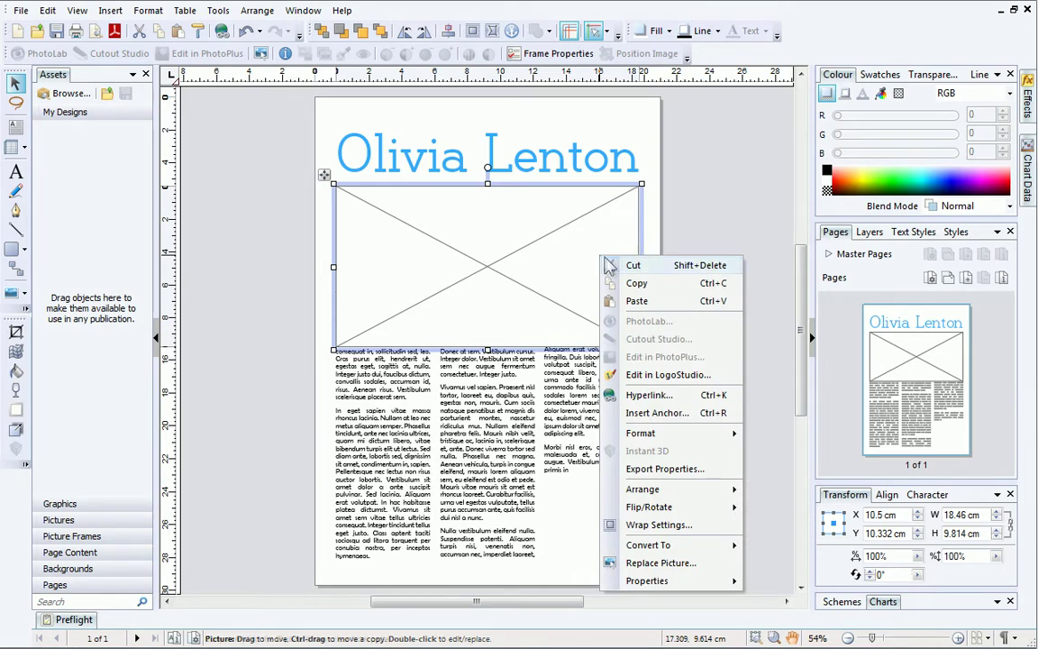
{"action": "left_click", "coordinate": [709, 532]}
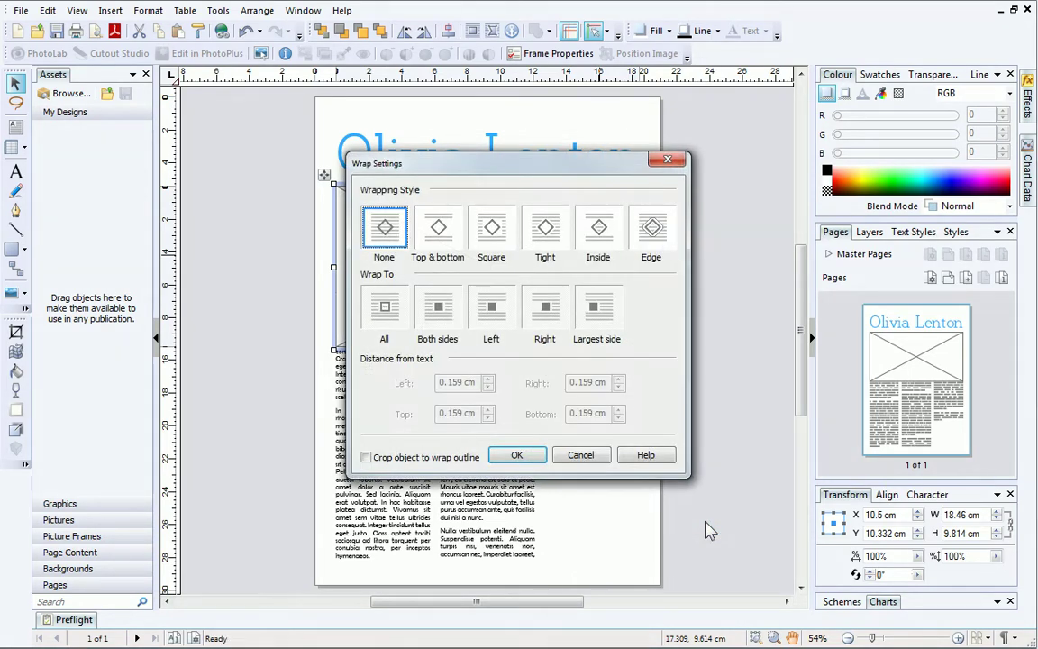
{"action": "left_click", "coordinate": [509, 238]}
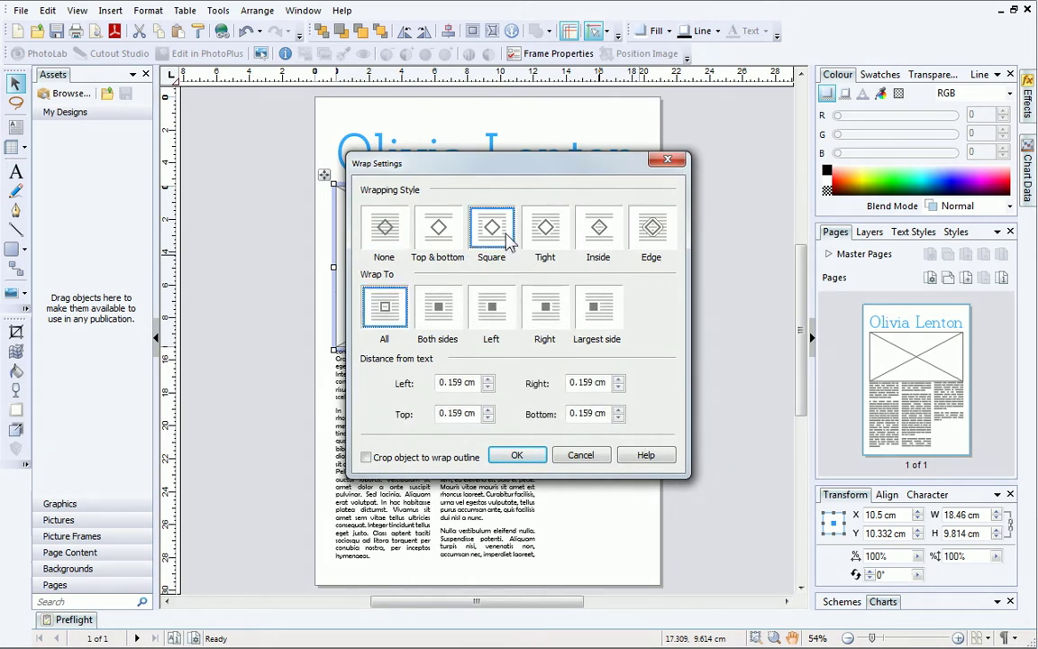
{"action": "left_click", "coordinate": [517, 456]}
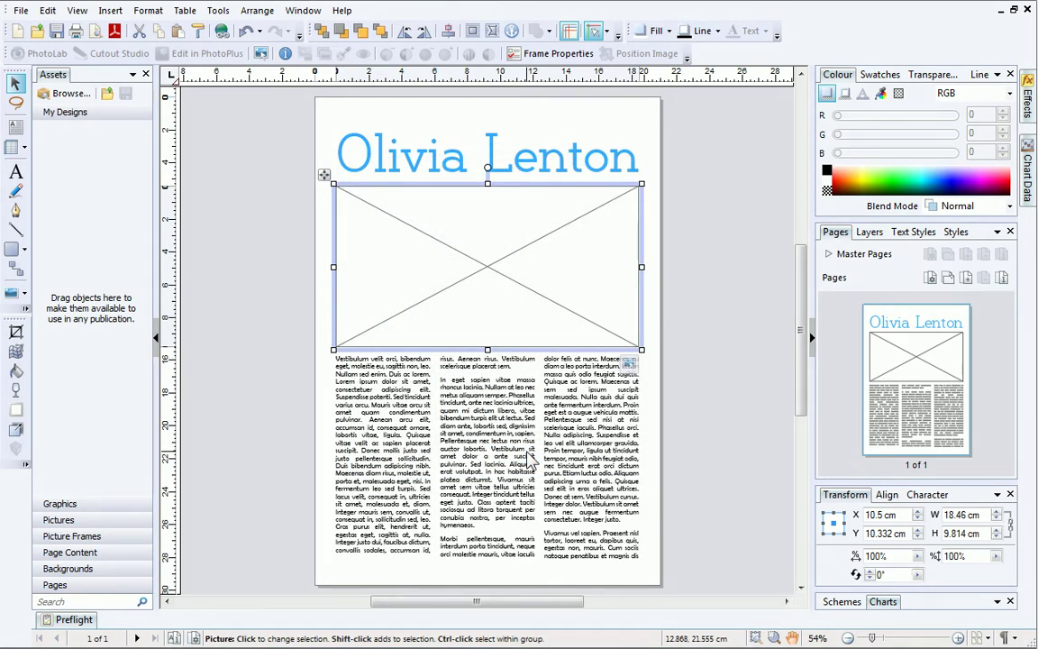
Place the beach photo 060602b0063.JPG into the empty picture frame
{"action": "left_click", "coordinate": [628, 364]}
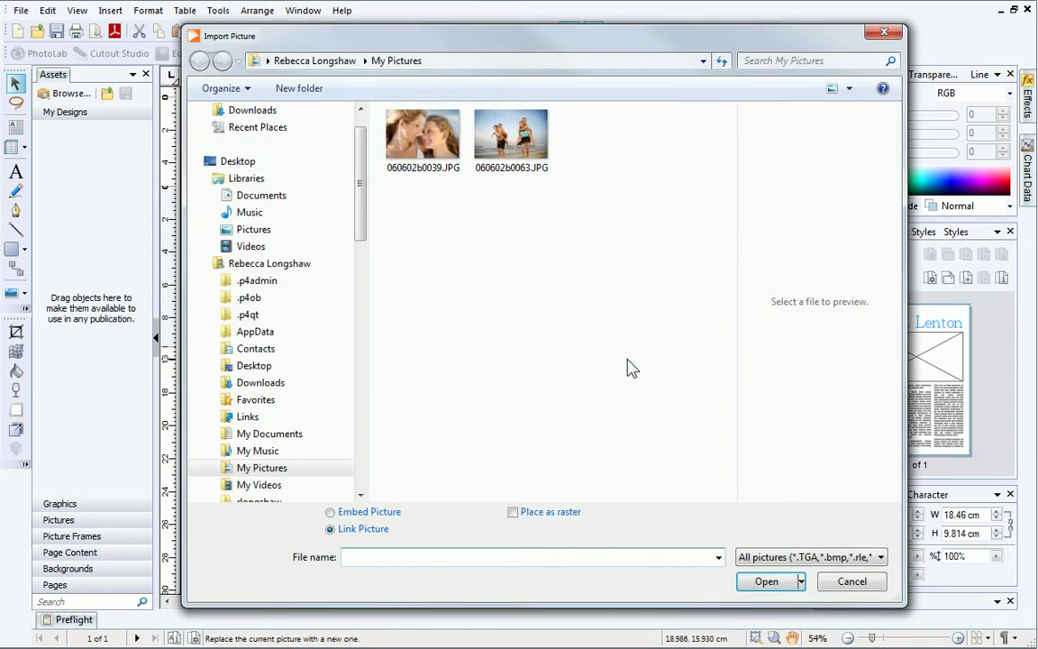
{"action": "left_click", "coordinate": [530, 162]}
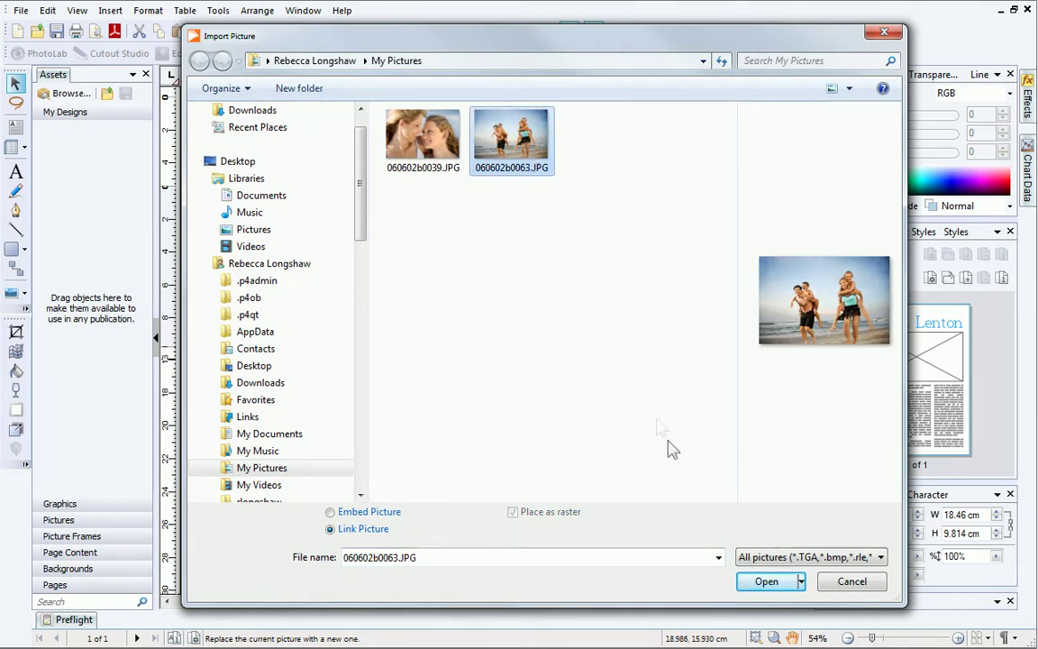
{"action": "left_click", "coordinate": [753, 584]}
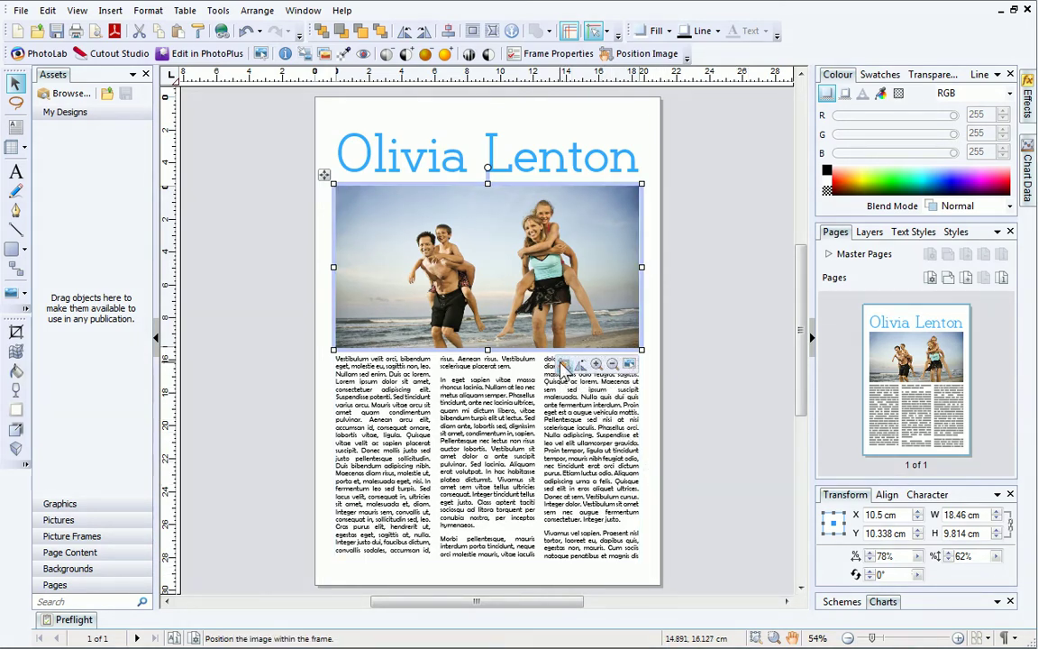
Reposition and zoom the photo to fill the frame, trimming the frame corner slightly
{"action": "left_click", "coordinate": [561, 365]}
{"action": "left_click_drag", "start_coordinate": [485, 280], "coordinate": [520, 290]}
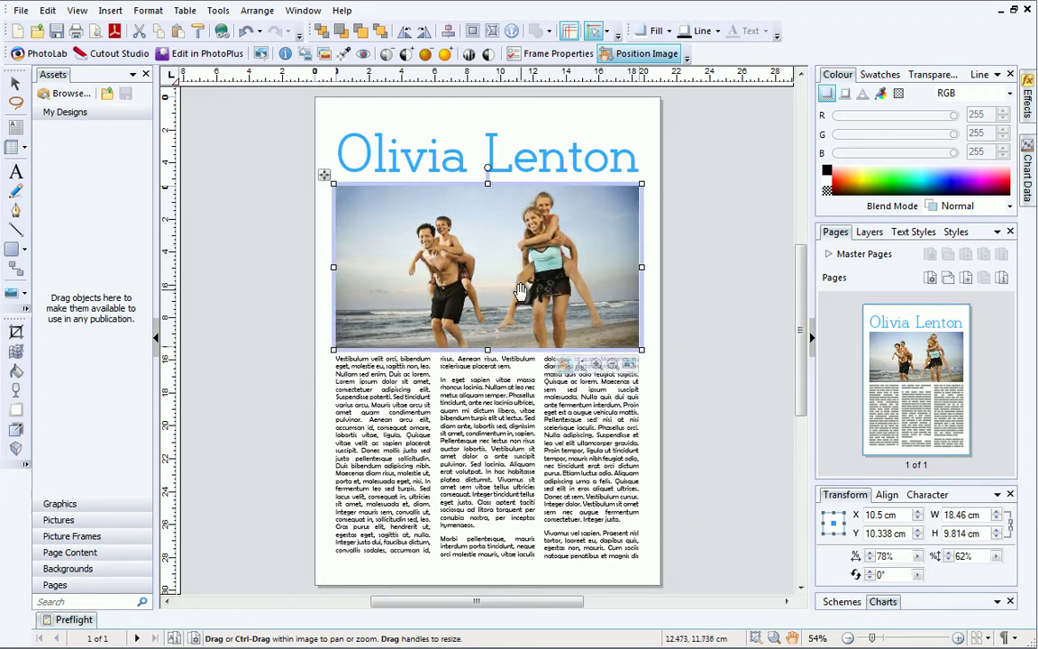
{"action": "left_click", "coordinate": [612, 364]}
{"action": "left_click", "coordinate": [613, 364]}
{"action": "left_click", "coordinate": [613, 366]}
{"action": "left_click", "coordinate": [613, 366]}
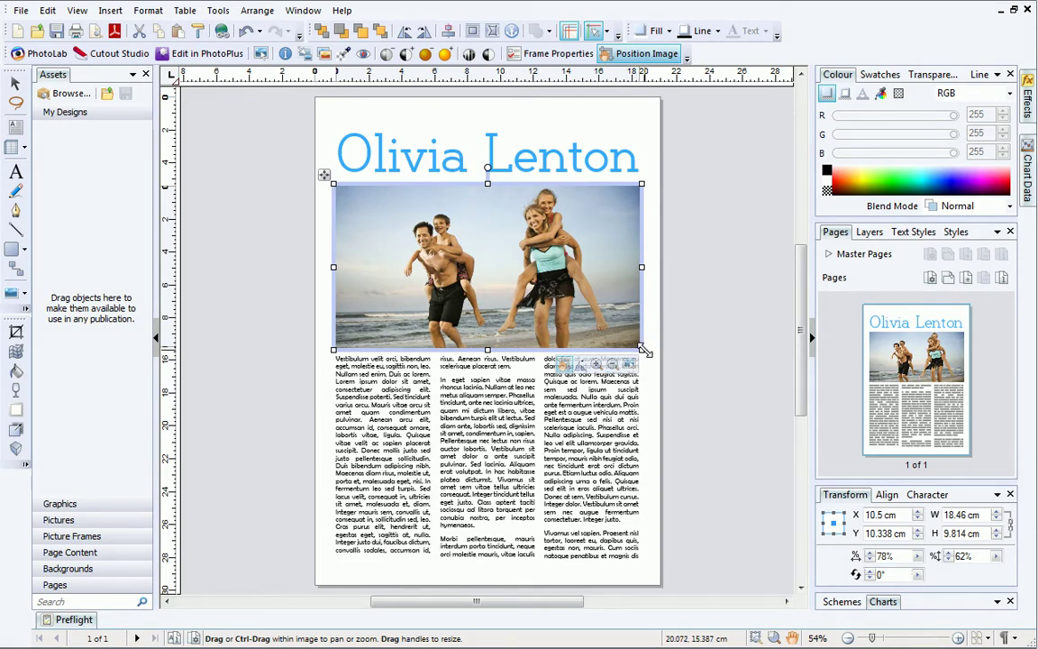
{"action": "left_click_drag", "start_coordinate": [641, 349], "coordinate": [647, 379]}
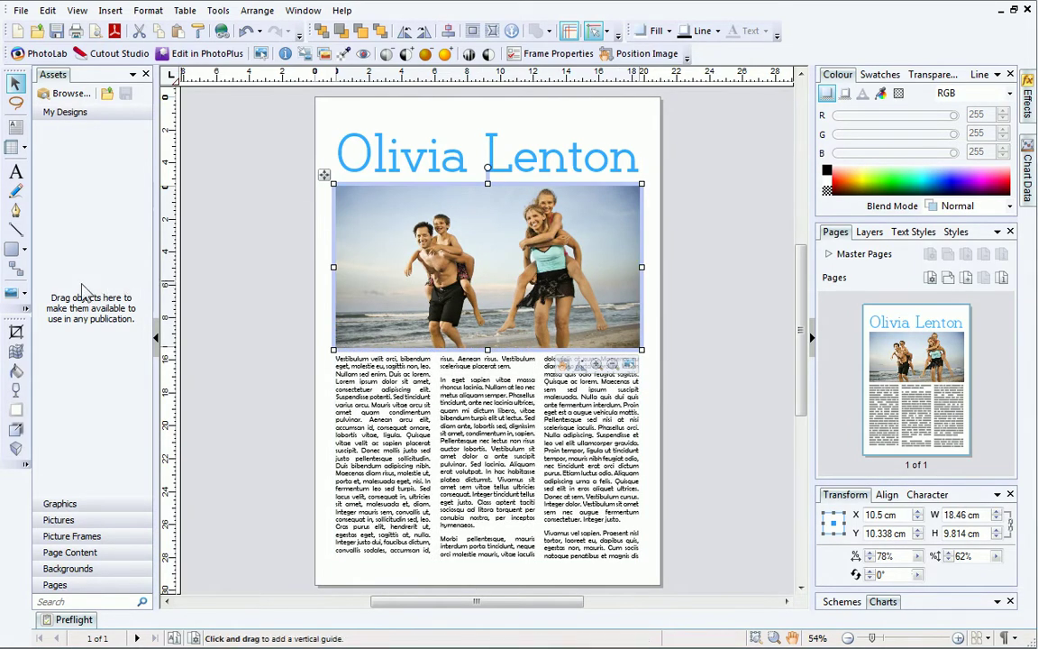
{"action": "left_click", "coordinate": [24, 293]}
Draw a second rectangular picture frame in the middle column with Square text wrap
{"action": "left_click", "coordinate": [54, 319]}
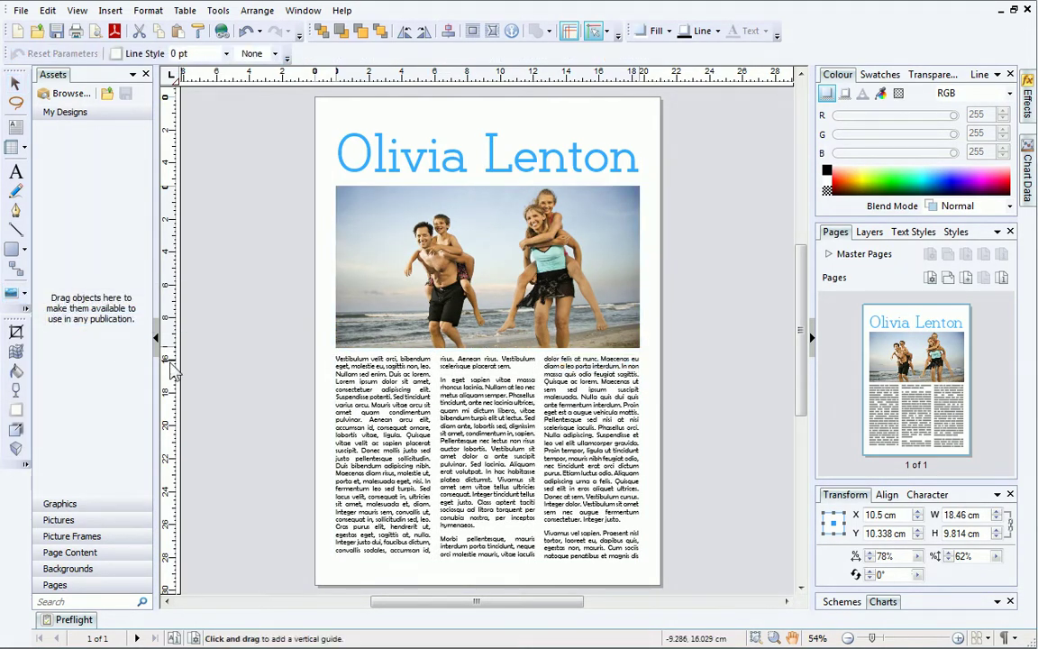
{"action": "left_click_drag", "start_coordinate": [441, 388], "coordinate": [538, 525]}
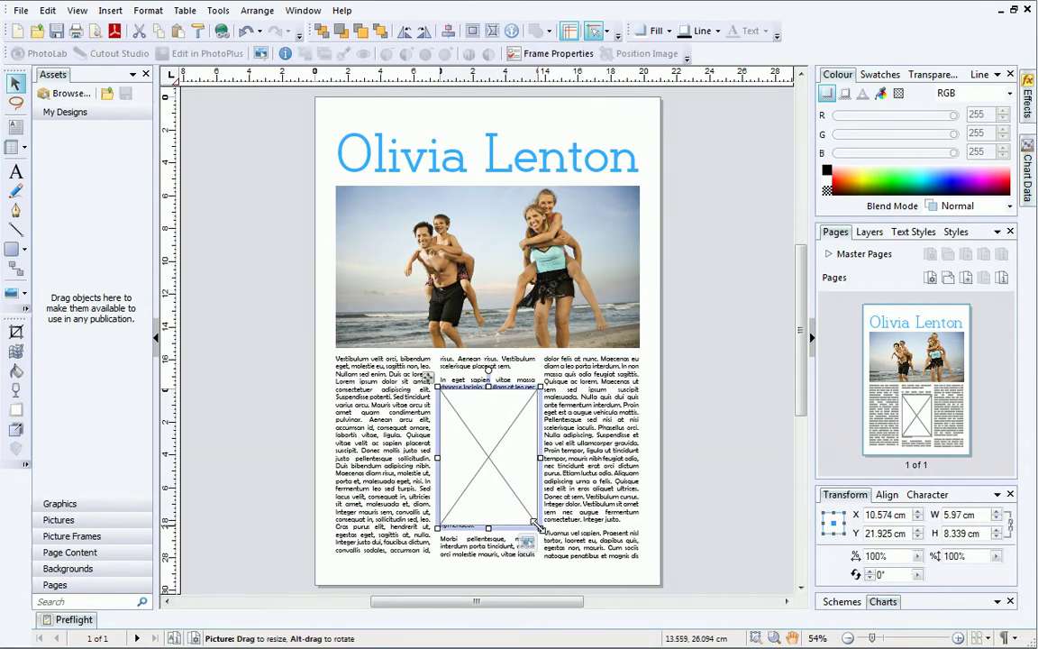
{"action": "right_click", "coordinate": [511, 452]}
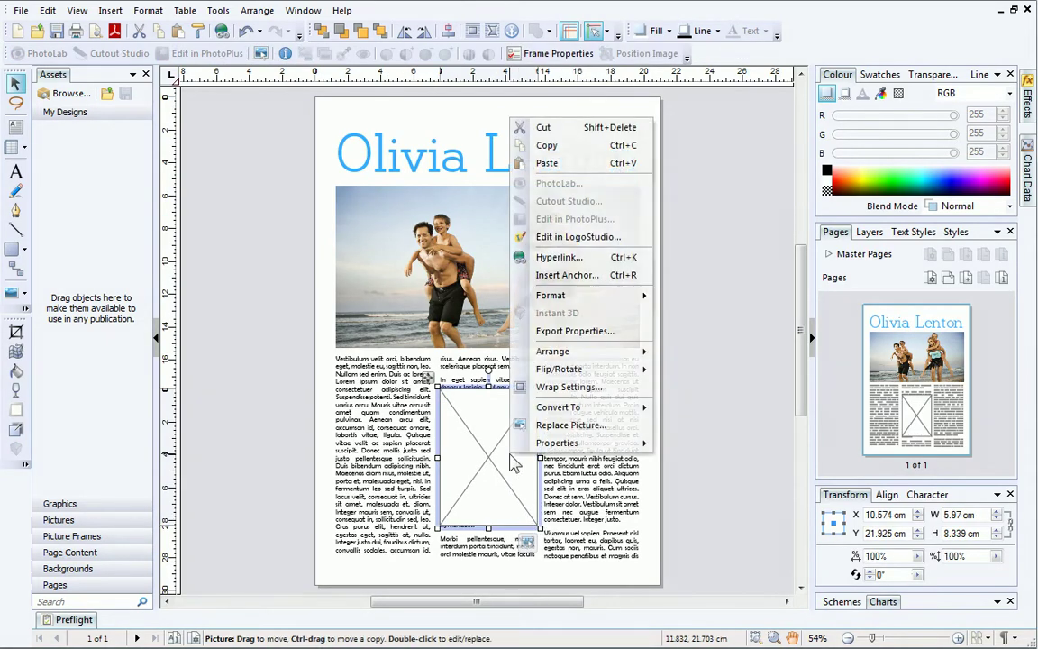
{"action": "left_click", "coordinate": [570, 387]}
{"action": "left_click", "coordinate": [492, 227]}
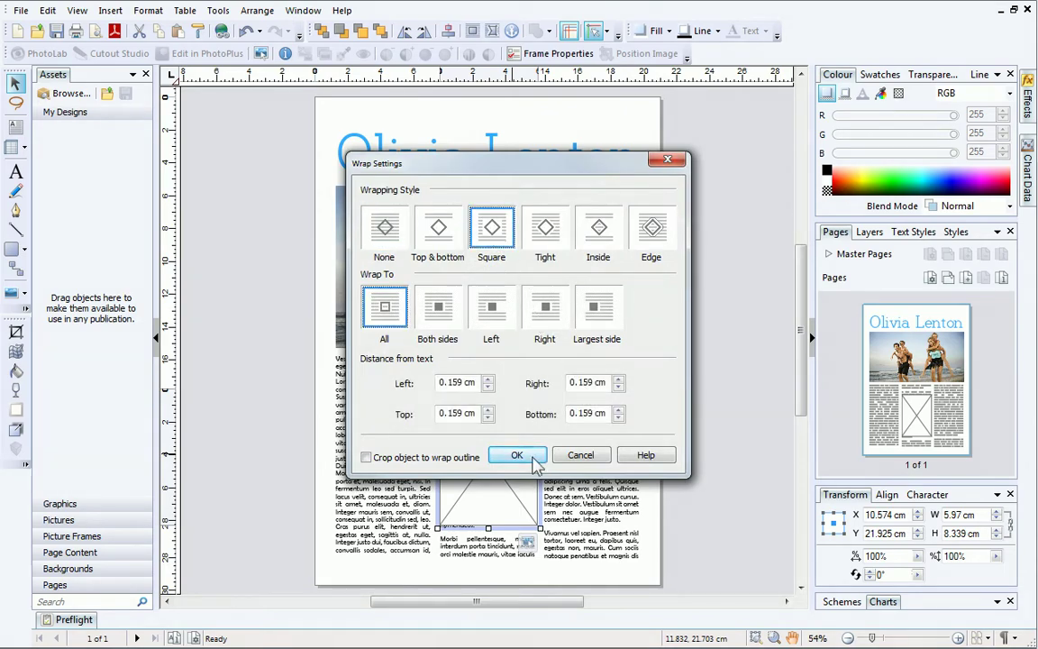
{"action": "left_click", "coordinate": [531, 456]}
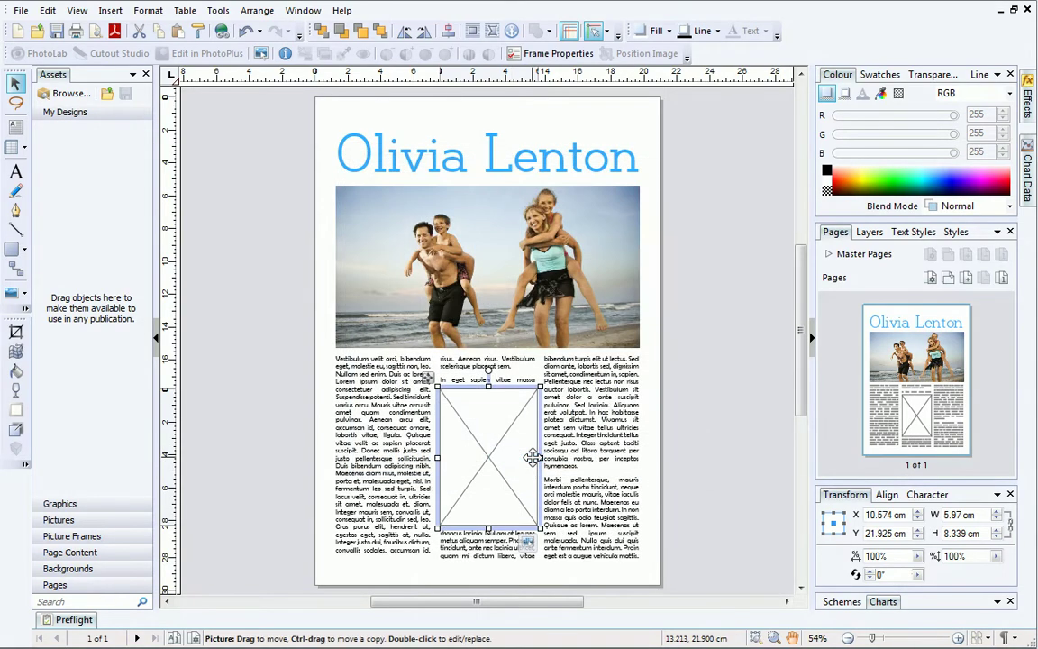
Put the photo 060602b0039.JPG of two smiling girls into the middle-column frame
{"action": "left_click", "coordinate": [530, 551]}
{"action": "left_click", "coordinate": [419, 153]}
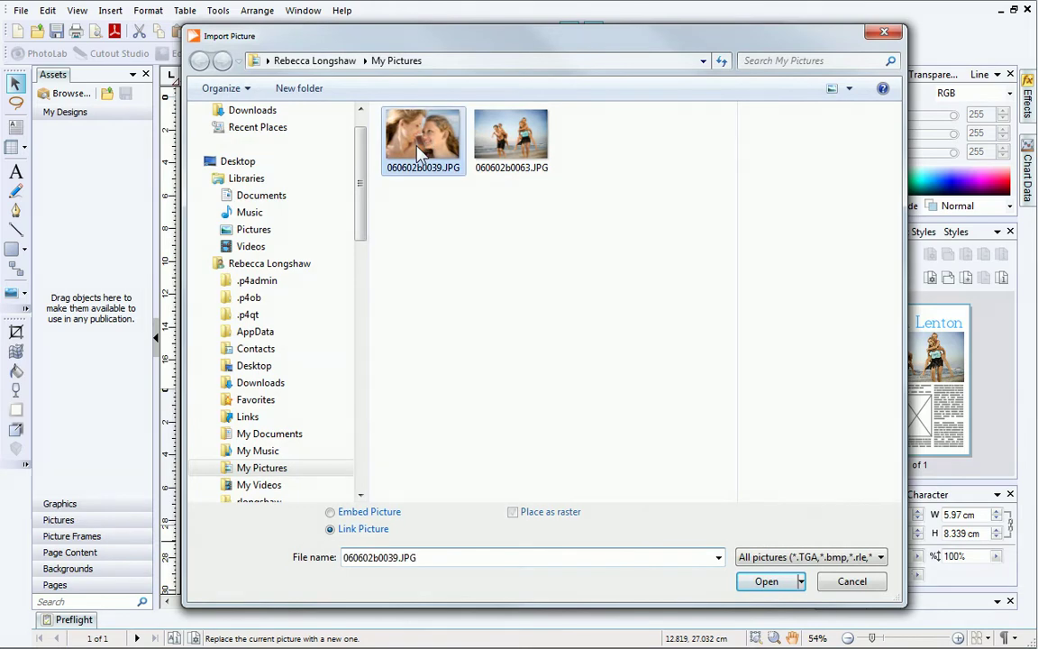
{"action": "left_click", "coordinate": [764, 582]}
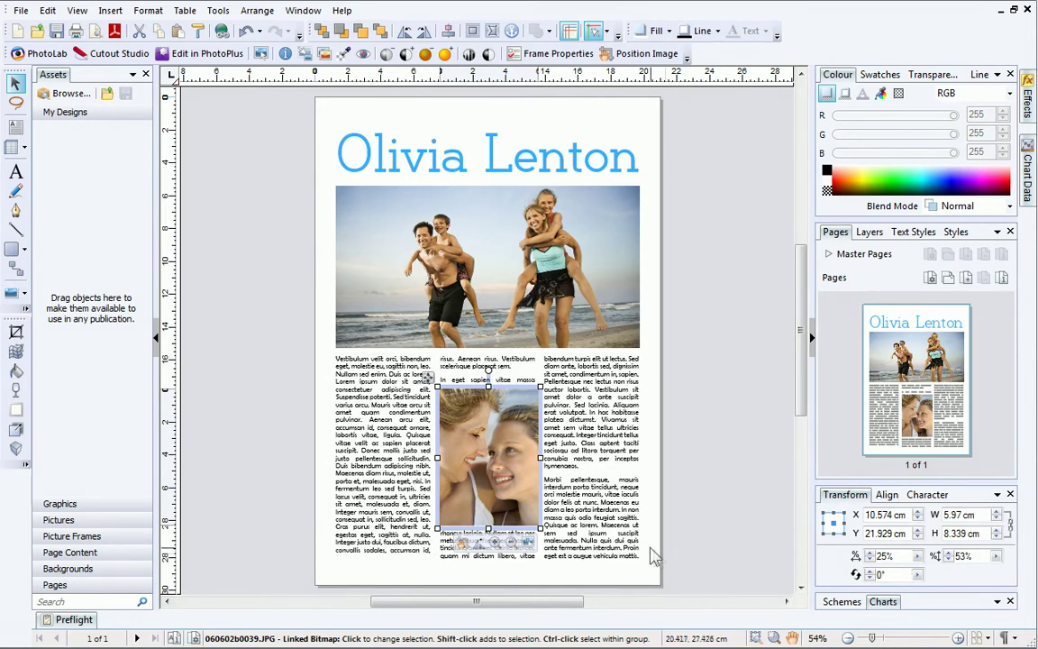
{"action": "left_click", "coordinate": [385, 394]}
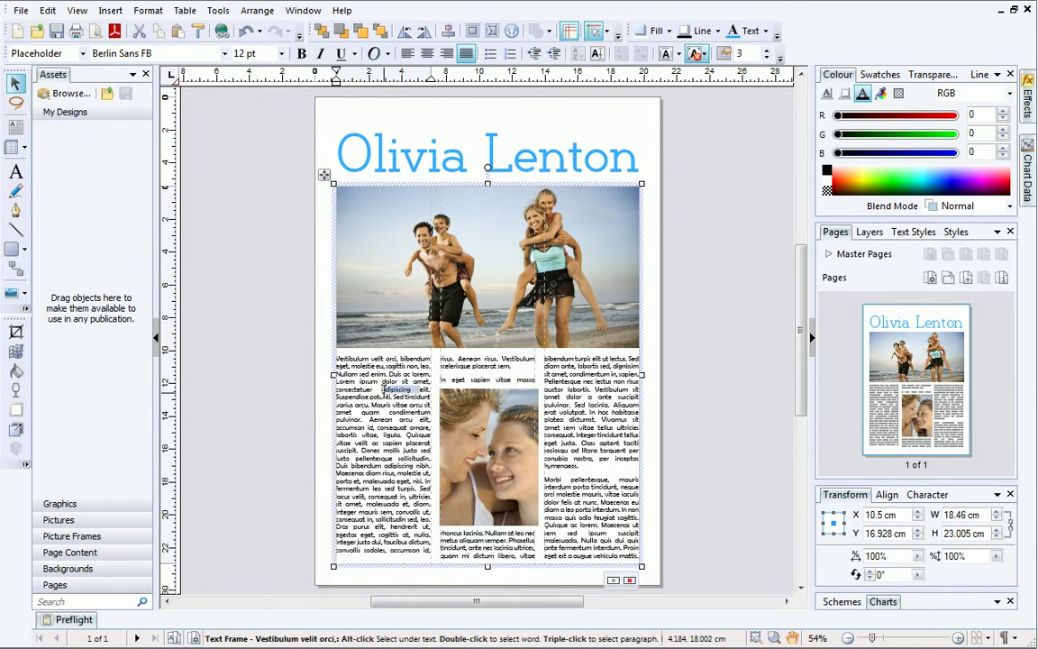
Replace the Latin placeholder body text with copy beginning 'Capture those priceless moments'
{"action": "key", "text": "ctrl+a"}
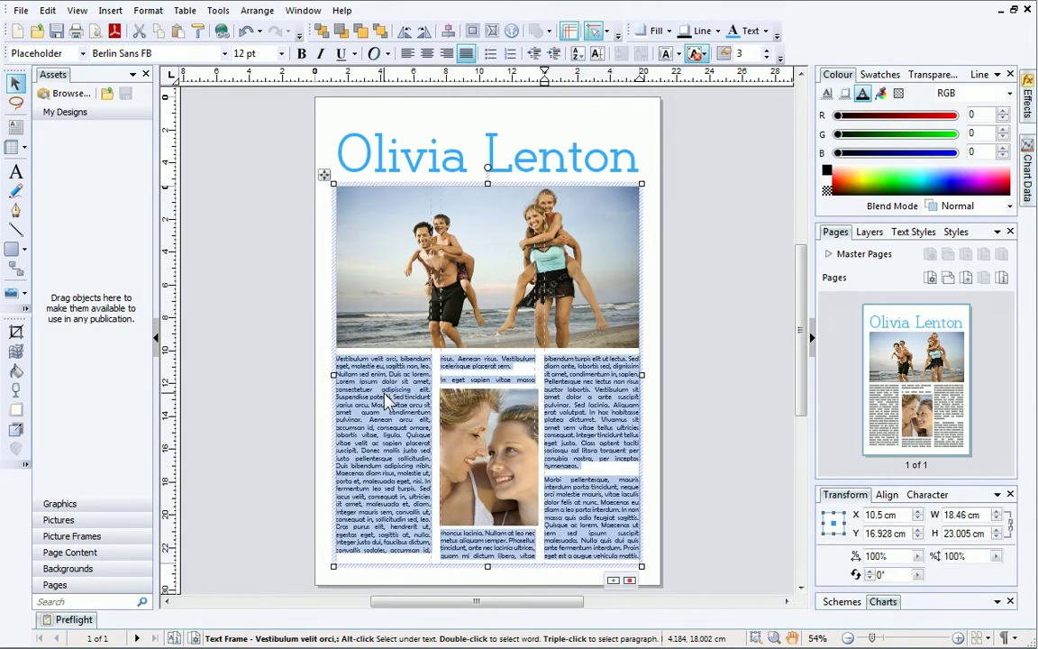
{"action": "key", "text": "Delete"}
{"action": "type", "text": "Cap"}
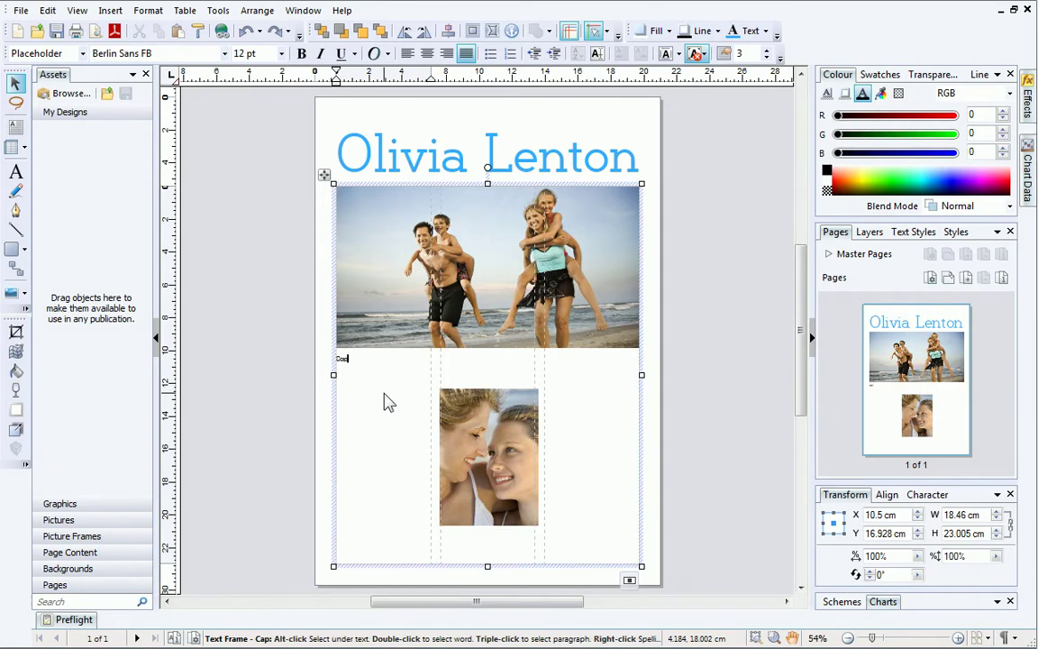
{"action": "type", "text": "ture those pricele"}
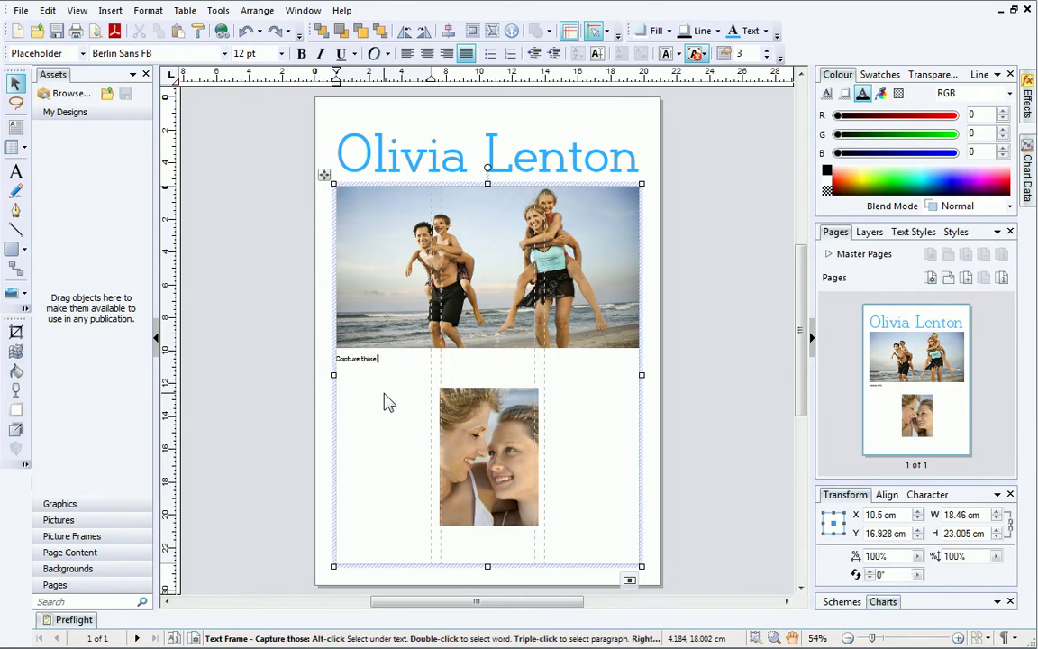
{"action": "type", "text": "ss moments"}
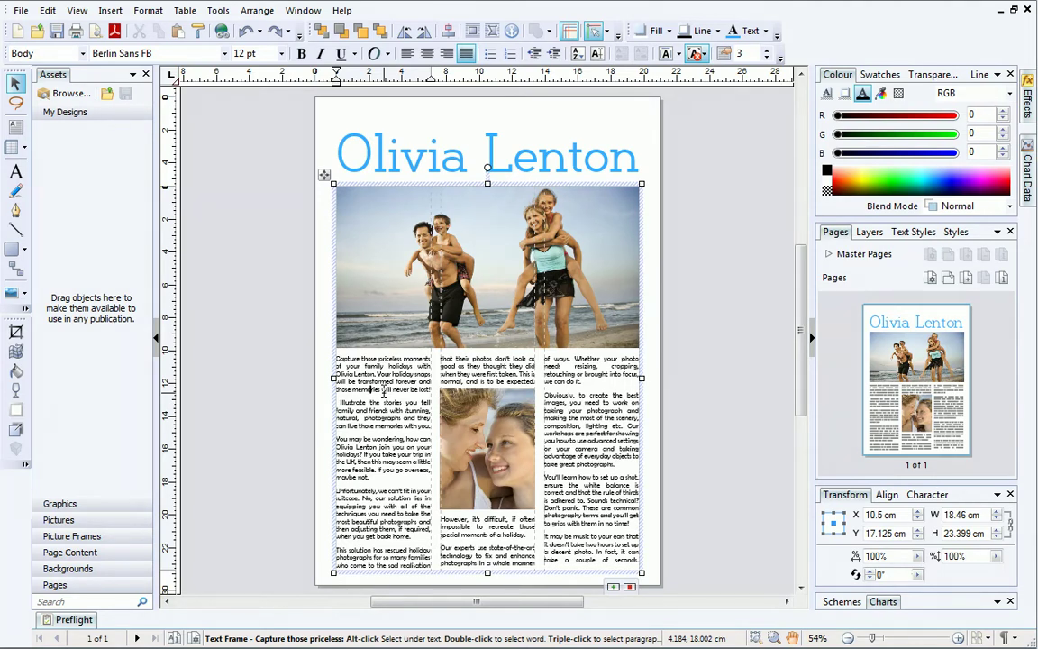
Set the opening 'Capture those priceless moments' paragraph to 14 pt
{"action": "triple_click", "coordinate": [390, 365]}
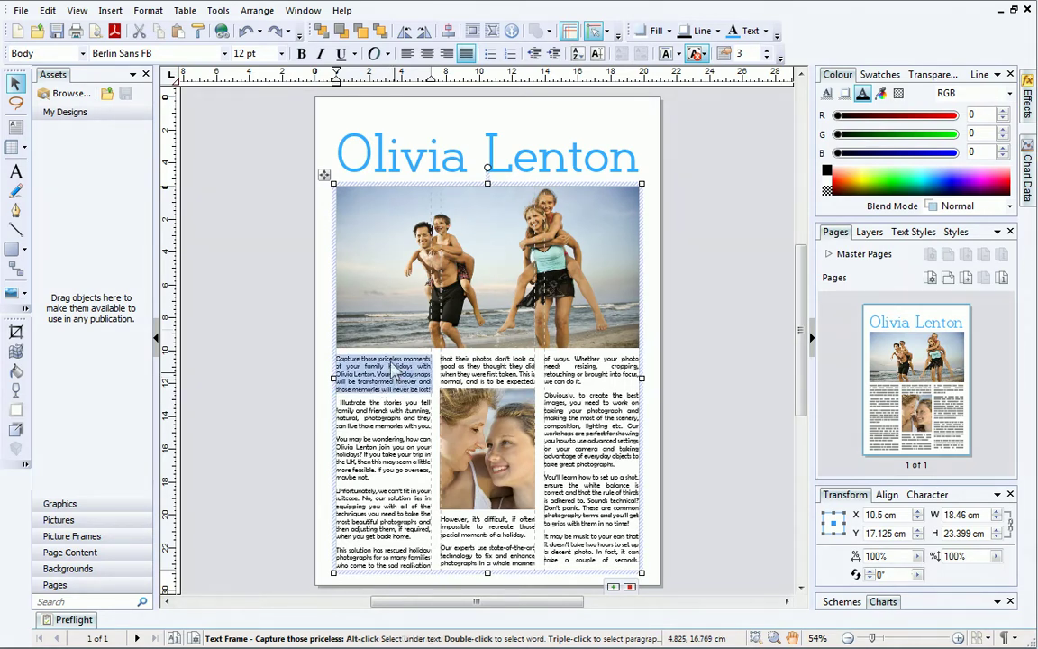
{"action": "left_click", "coordinate": [281, 54]}
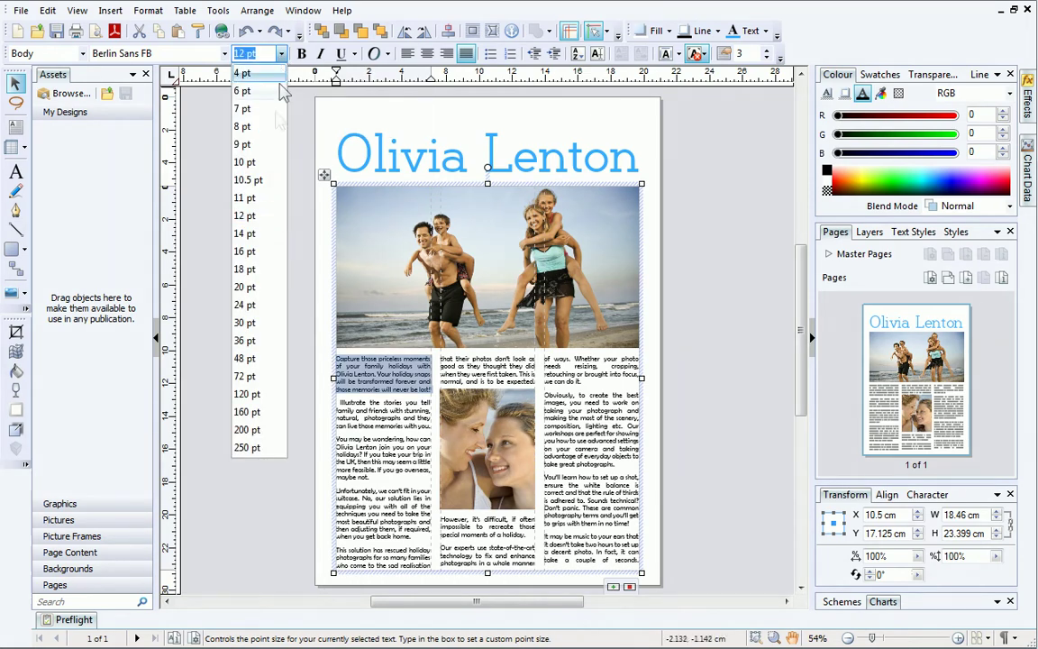
{"action": "left_click", "coordinate": [246, 234]}
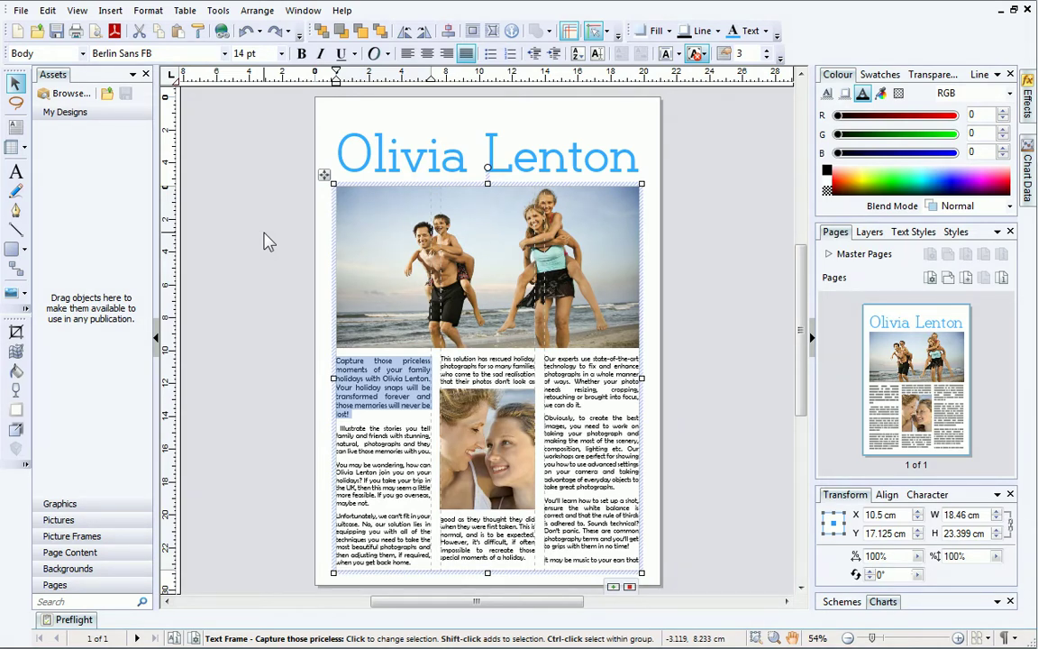
Apply a Dropped drop cap spanning 3 lines to the opening C, then deselect to view the flyer
{"action": "left_click", "coordinate": [148, 10]}
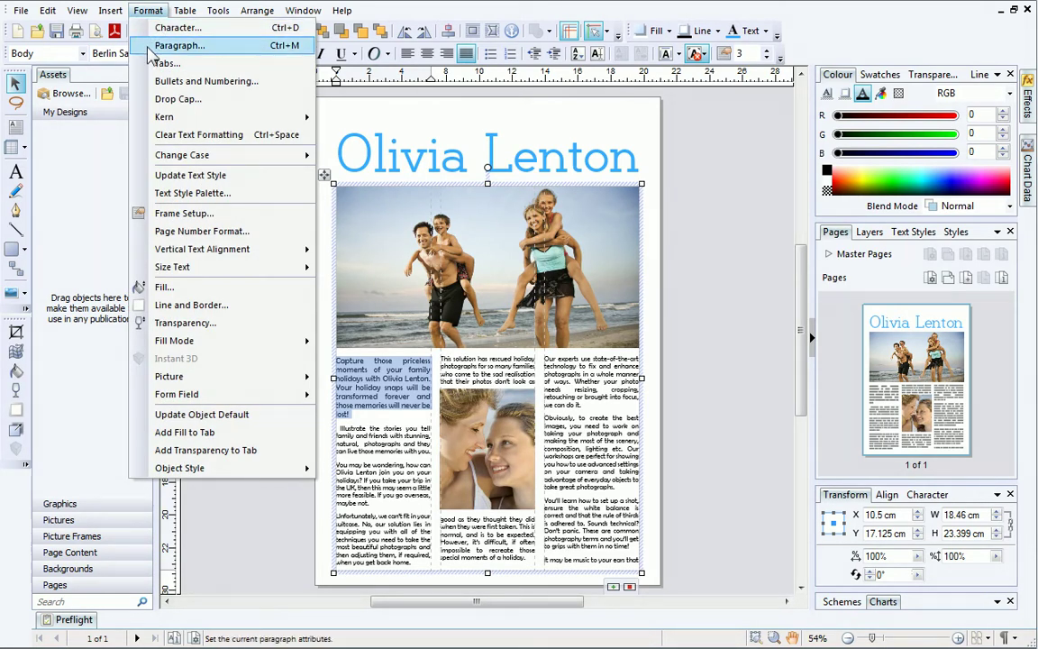
{"action": "left_click", "coordinate": [152, 46]}
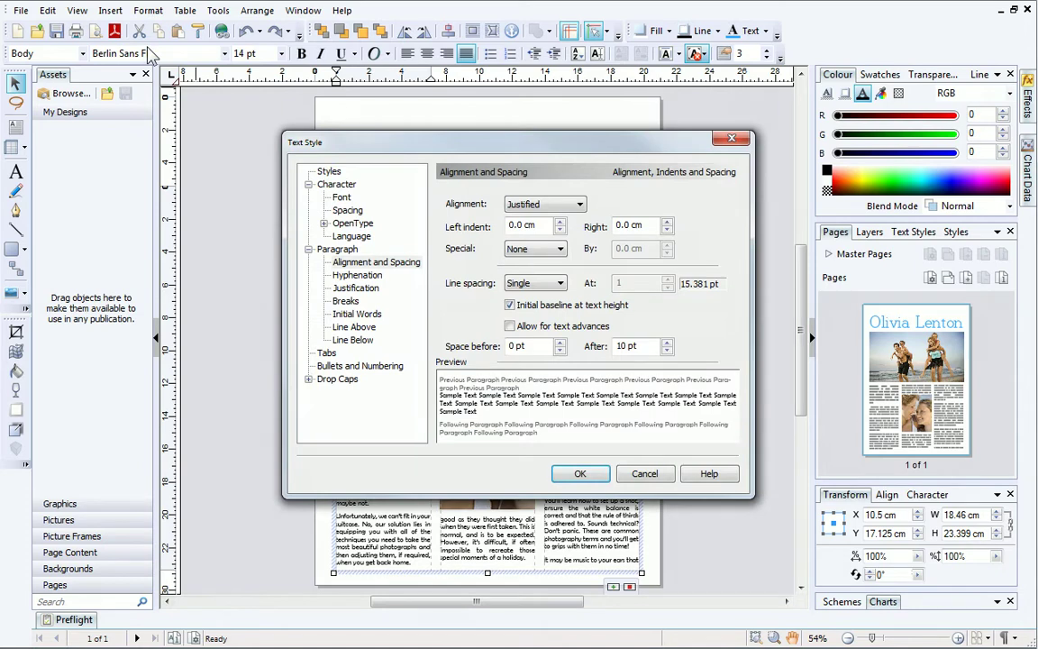
{"action": "left_click", "coordinate": [355, 380]}
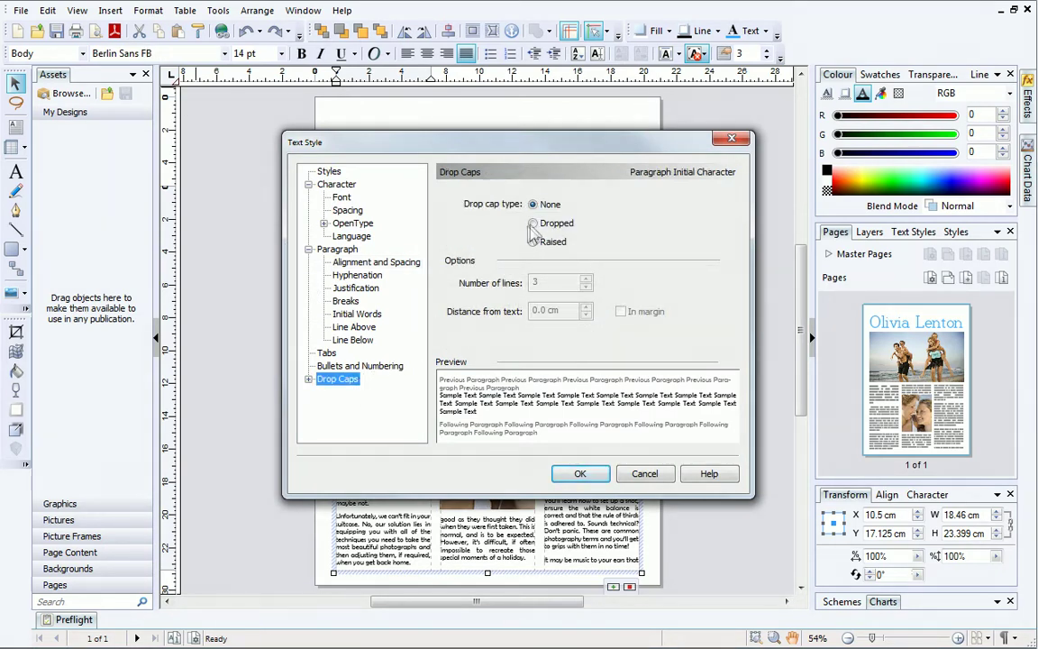
{"action": "left_click", "coordinate": [534, 224]}
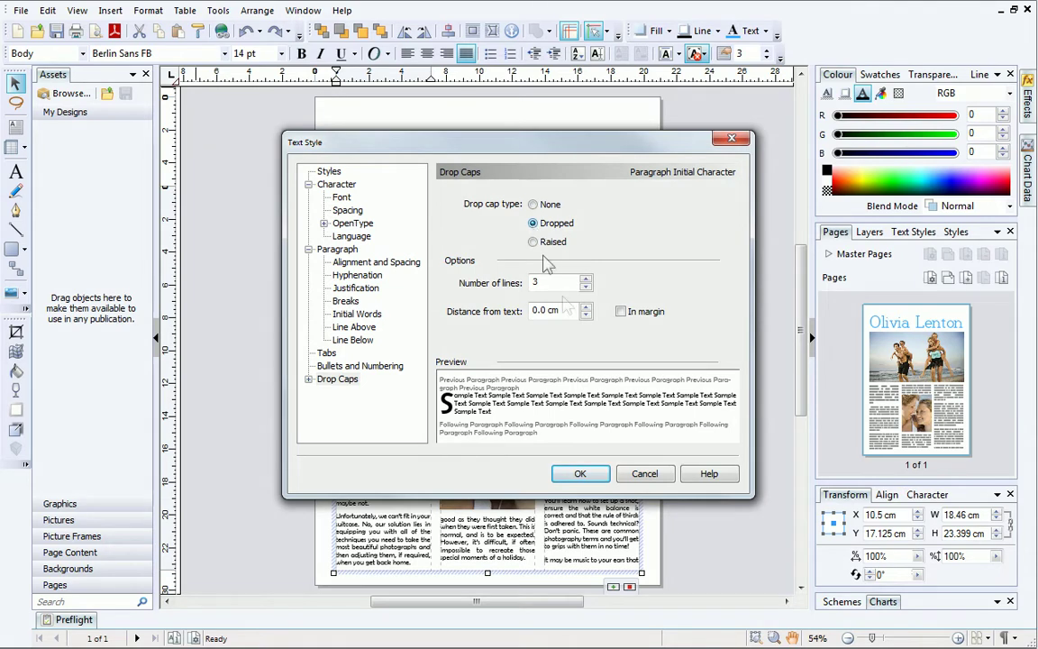
{"action": "left_click", "coordinate": [580, 476]}
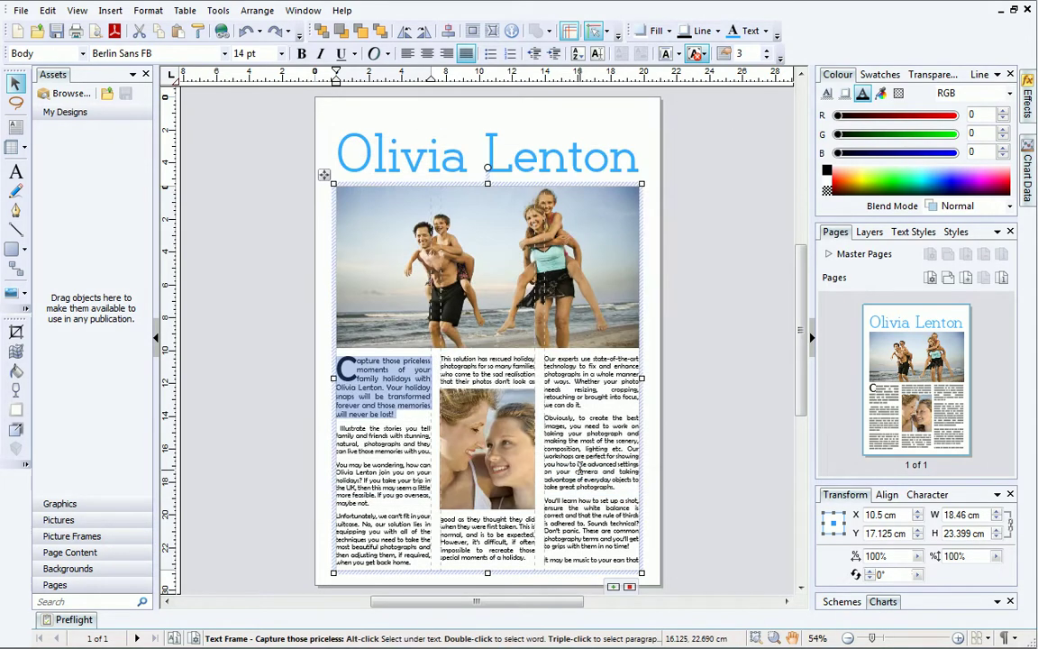
{"action": "left_click", "coordinate": [719, 538]}
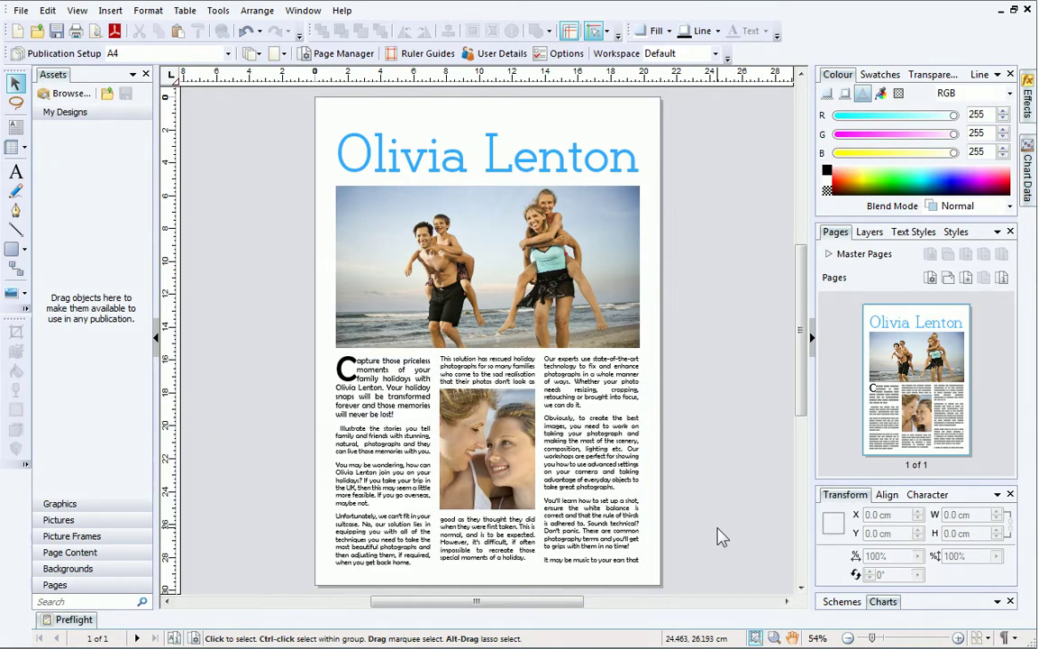